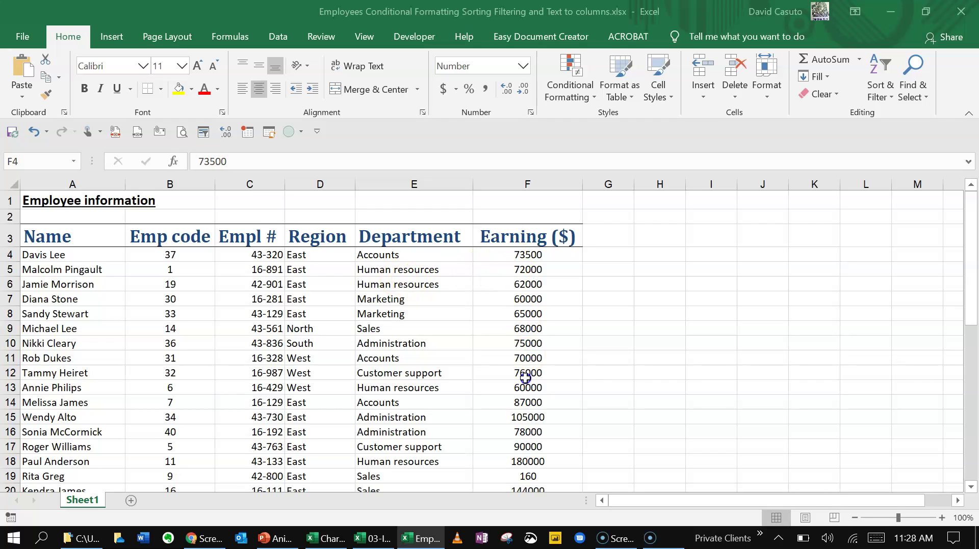
# Step: Add a Greater Than highlight rule to the earnings in F4:F43 for values above 100000, using Green Fill with Dark Green Text
pyautogui.keyDown('shift'); pyautogui.click(518, 400); pyautogui.keyUp('shift')
pyautogui.click(512, 258)
pyautogui.moveTo(512, 258); pyautogui.dragTo(512, 465)
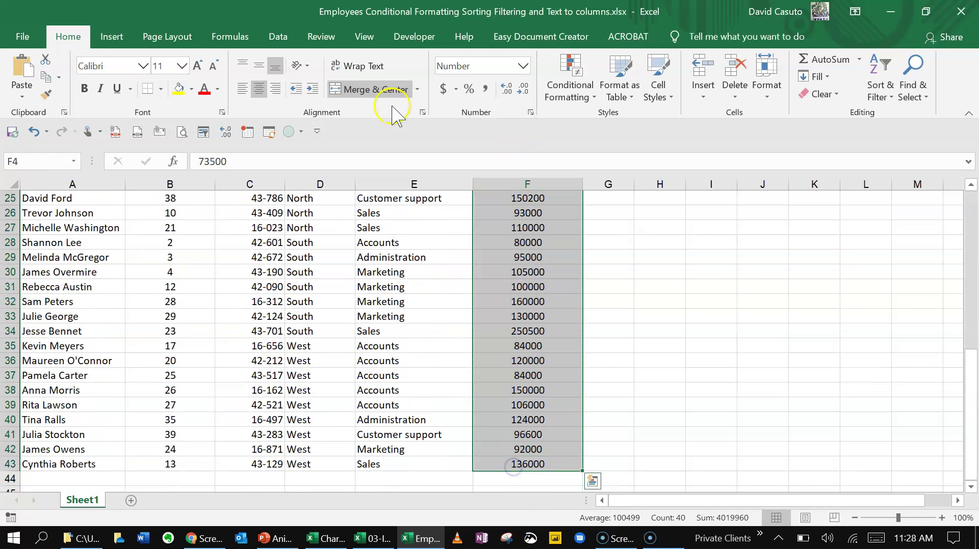
pyautogui.click(580, 89)
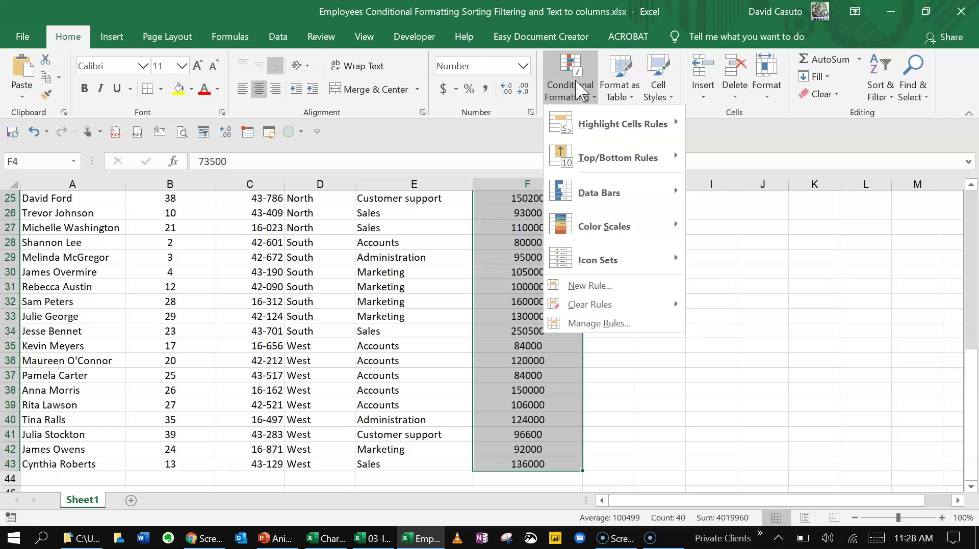
pyautogui.click(611, 124)
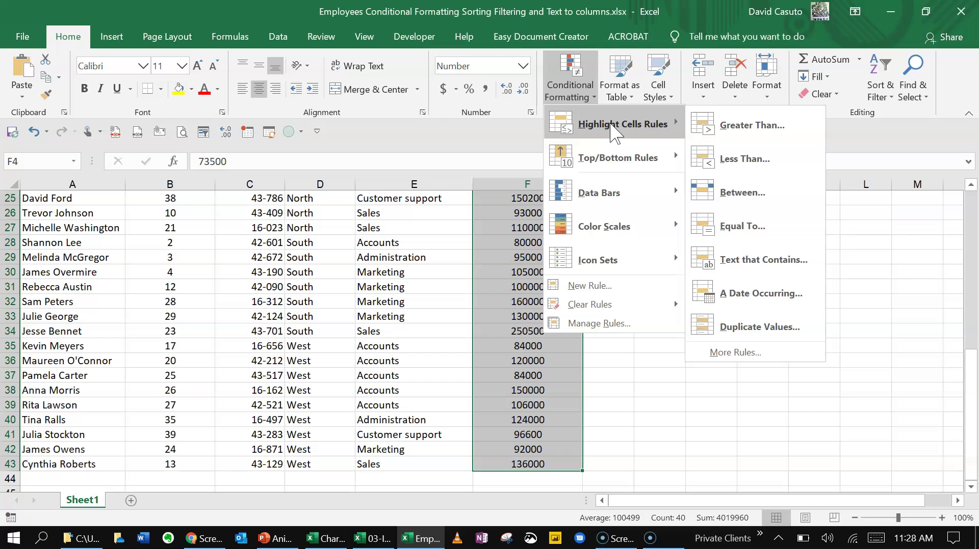
pyautogui.click(739, 127)
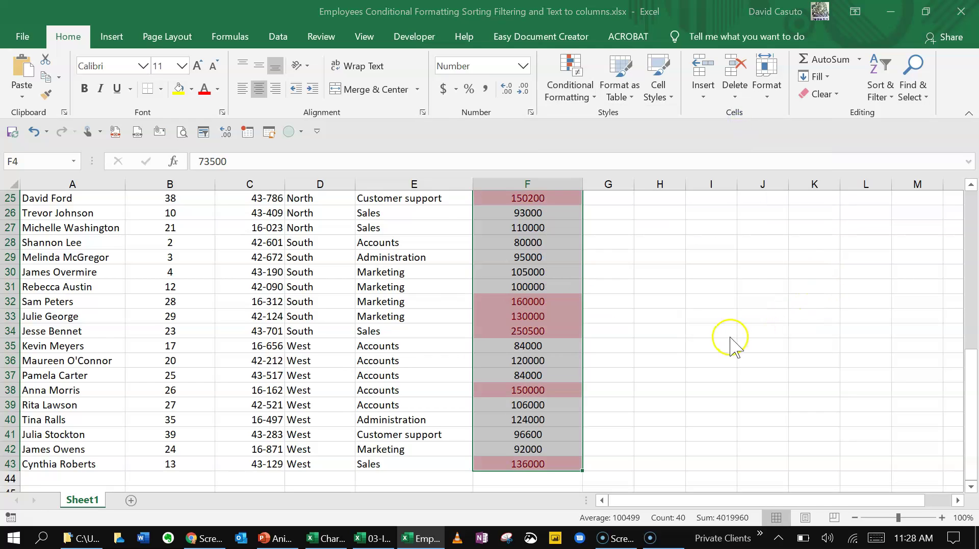
pyautogui.moveTo(582, 220); pyautogui.dragTo(692, 209)
pyautogui.click(671, 290)
pyautogui.write('1')
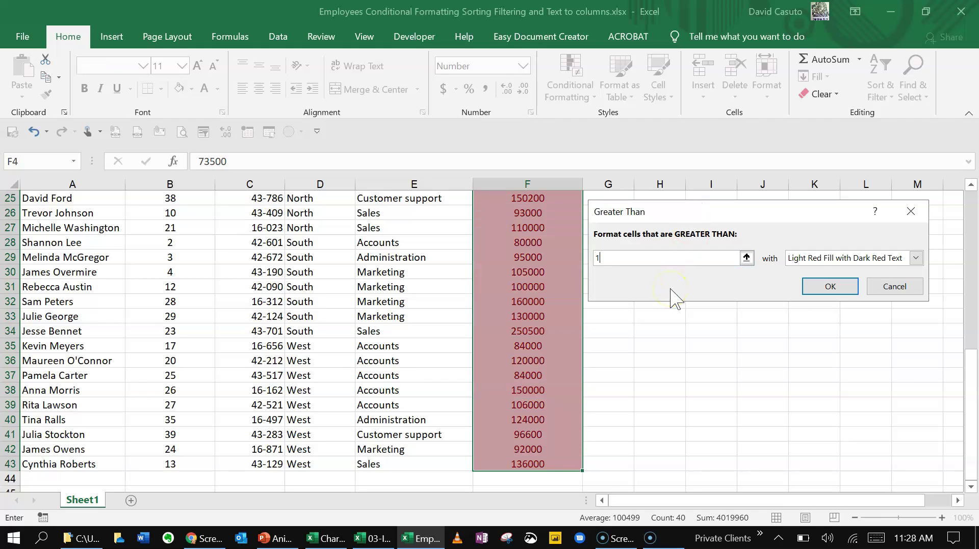
pyautogui.write('00000')
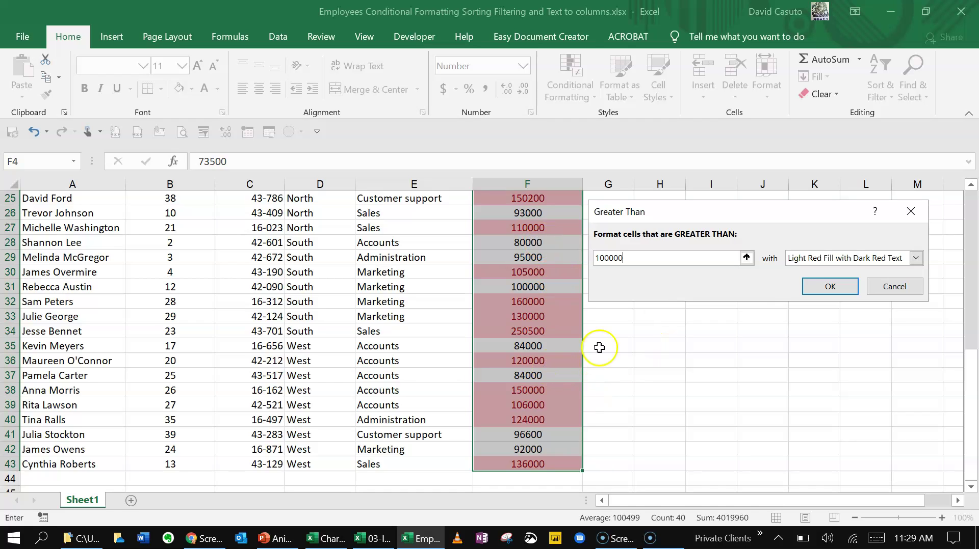
pyautogui.click(805, 260)
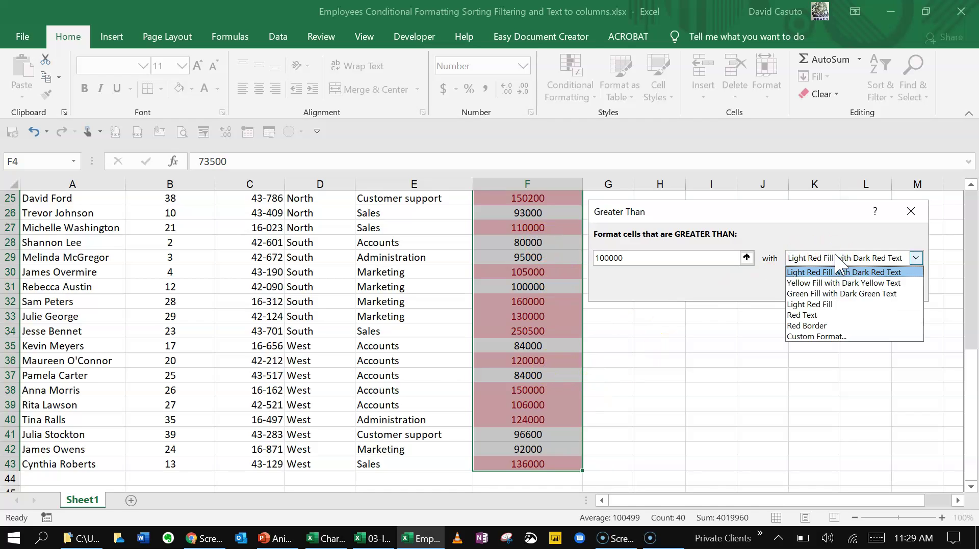
pyautogui.click(823, 294)
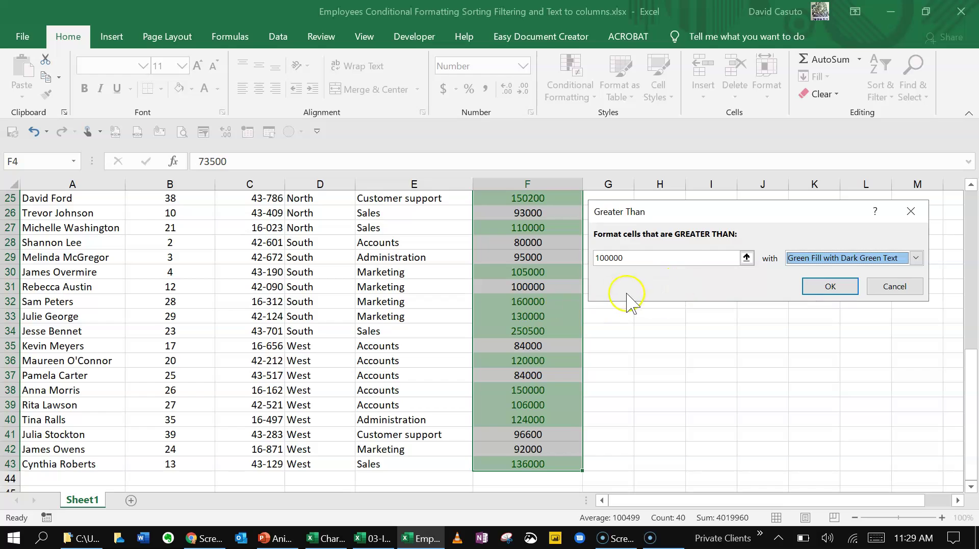
pyautogui.click(830, 287)
# Step: Examine which earnings in column F are highlighted by the Greater Than rule
pyautogui.scroll(7, 660, 328)
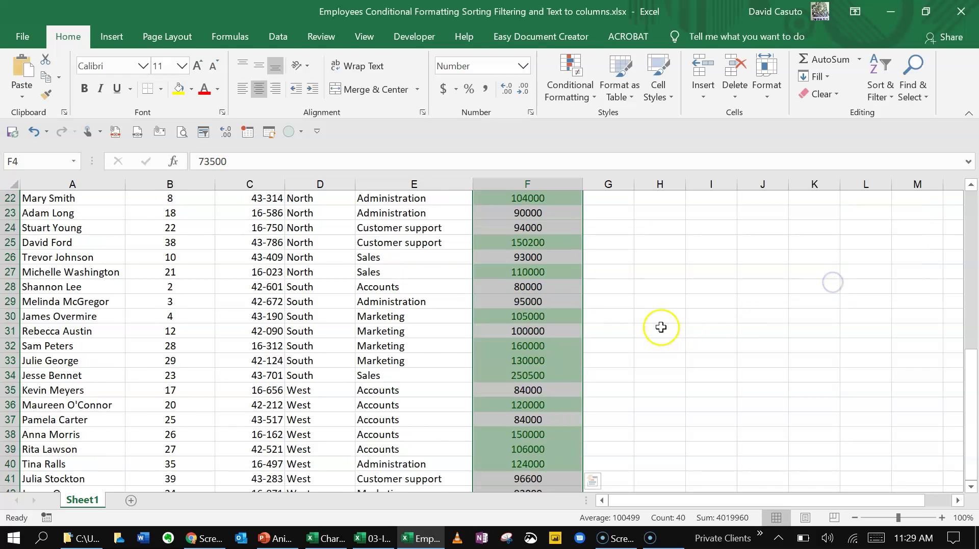
pyautogui.scroll(1, 661, 327)
pyautogui.click(524, 312)
pyautogui.scroll(-8, 632, 334)
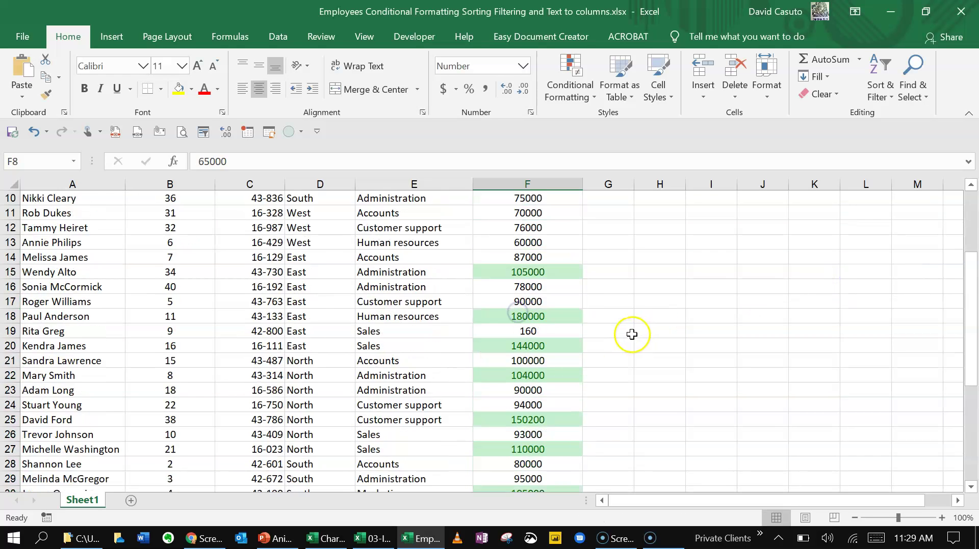
pyautogui.scroll(8, 631, 339)
pyautogui.scroll(-2, 624, 339)
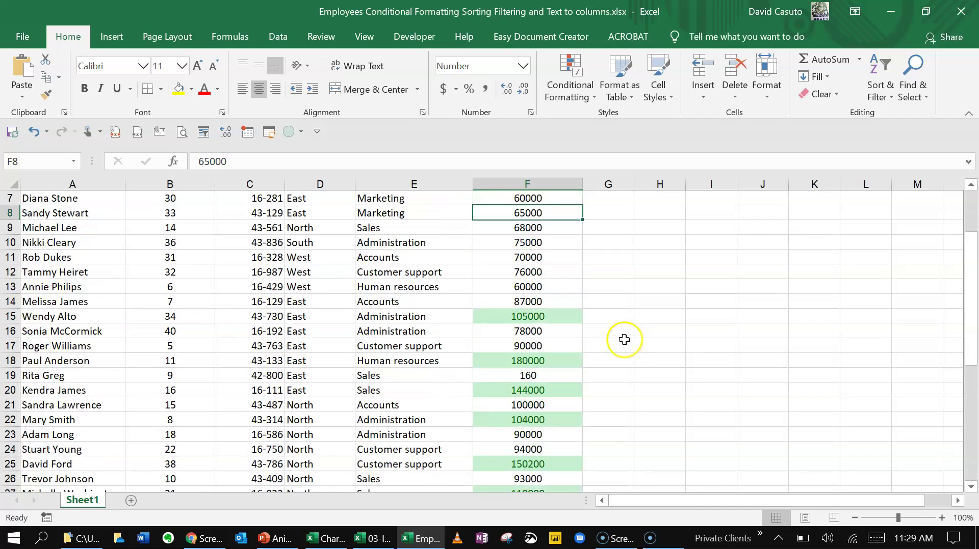
# Step: Add a Bottom 10% rule to F4:F43, set to 20 percent with Light Red Fill with Dark Red Text
pyautogui.scroll(2, 625, 339)
pyautogui.moveTo(531, 255); pyautogui.dragTo(540, 480)
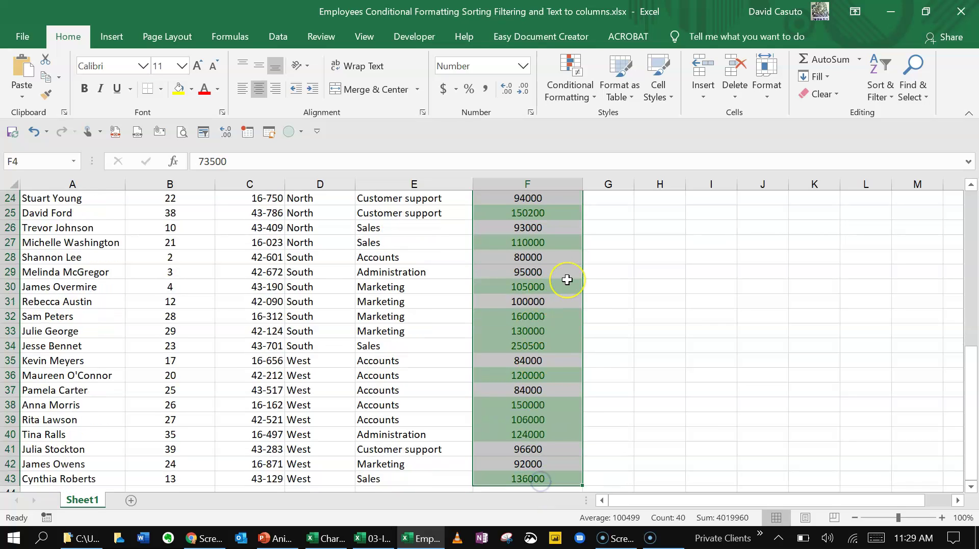
pyautogui.click(570, 87)
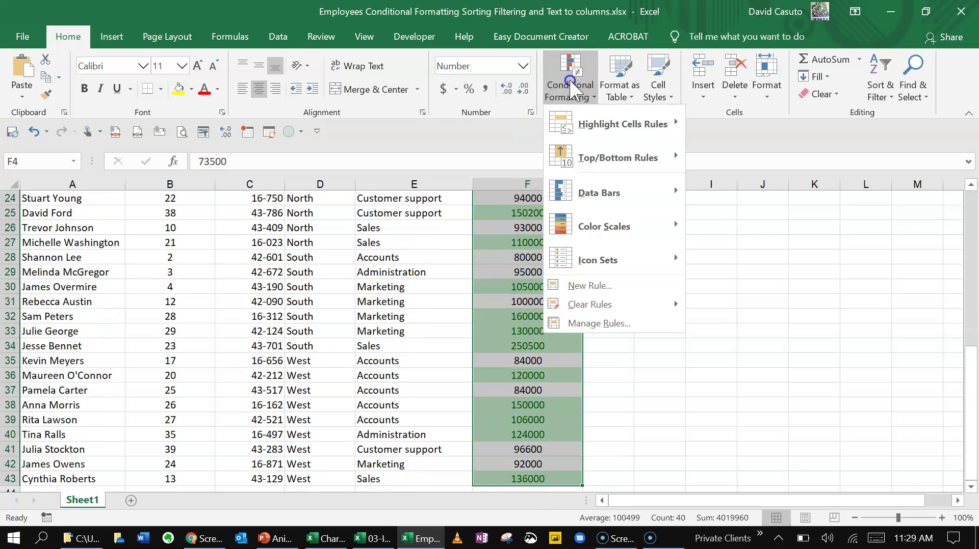
pyautogui.click(595, 158)
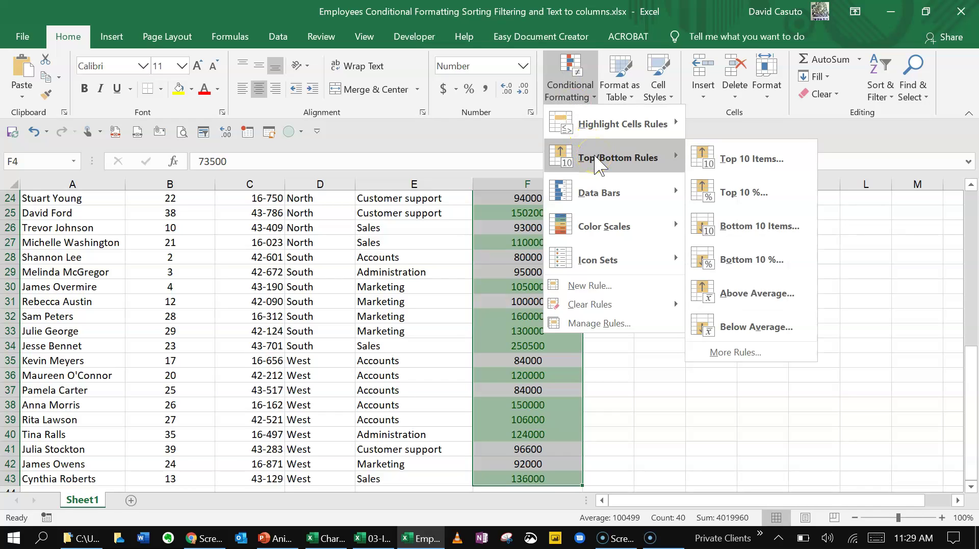
pyautogui.click(745, 263)
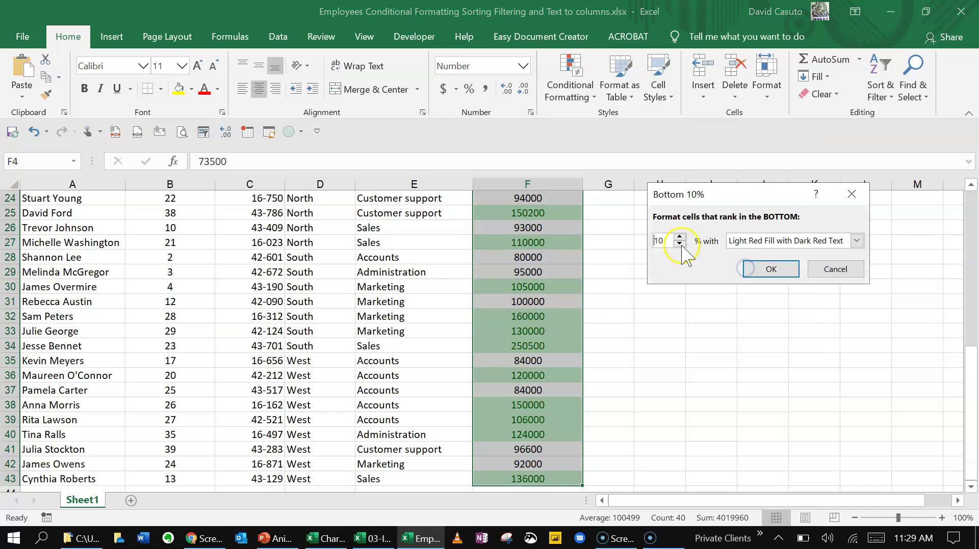
pyautogui.moveTo(665, 241); pyautogui.dragTo(642, 241)
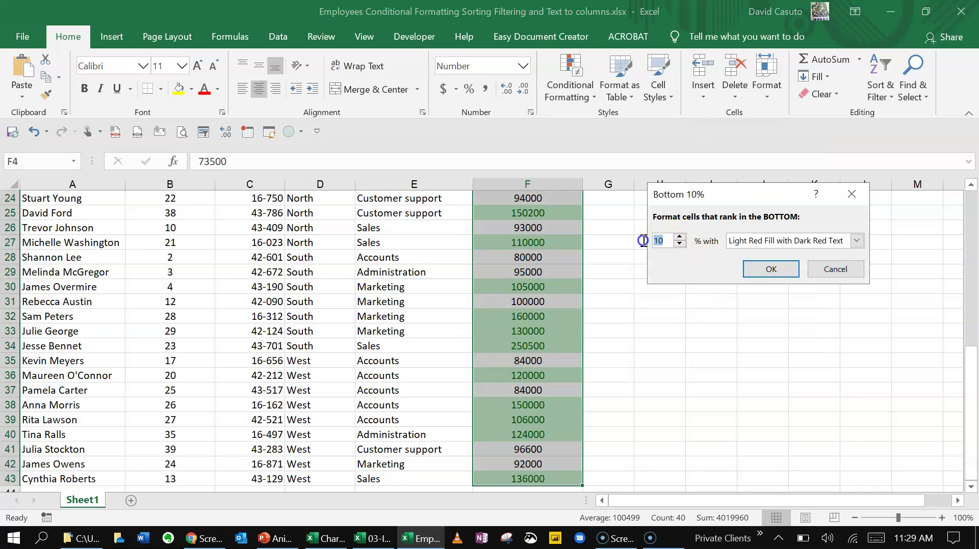
pyautogui.write('20')
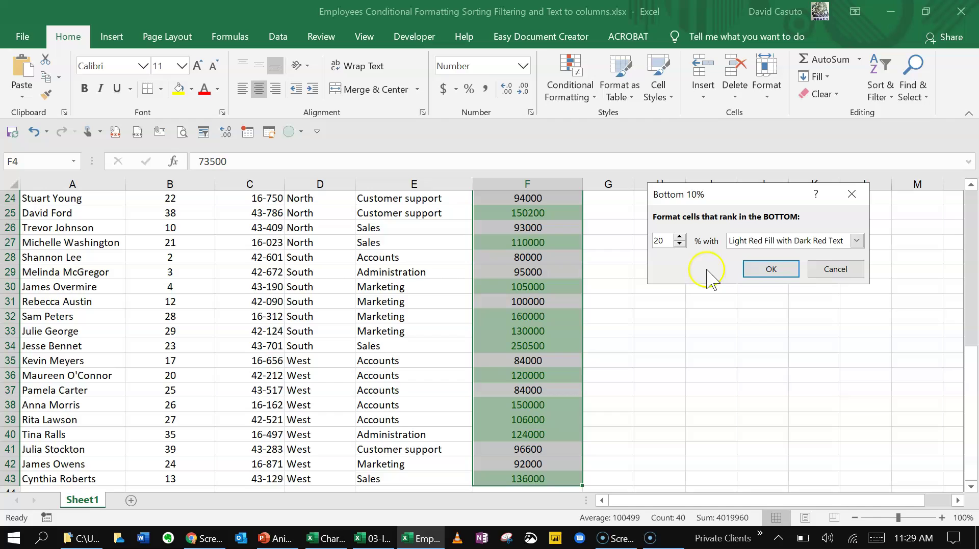
pyautogui.click(746, 241)
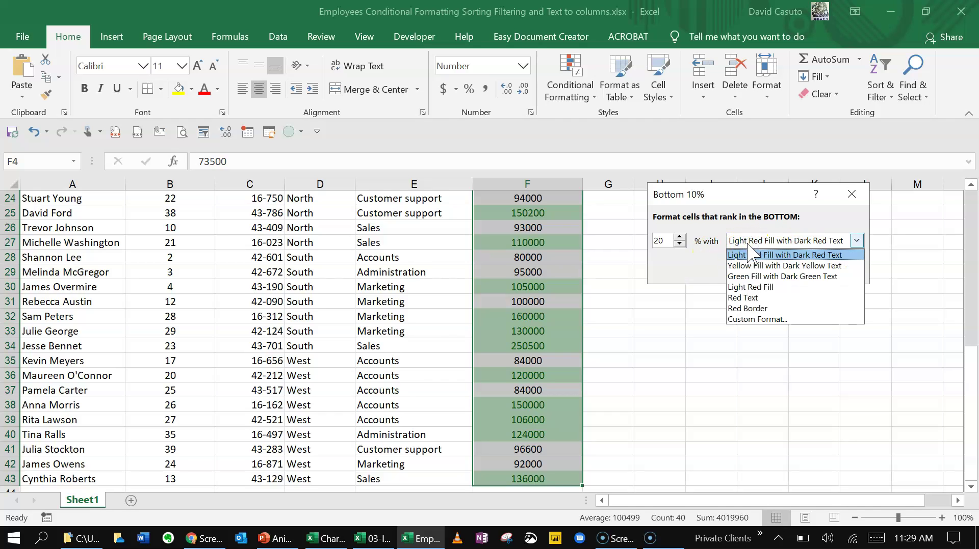
pyautogui.click(763, 320)
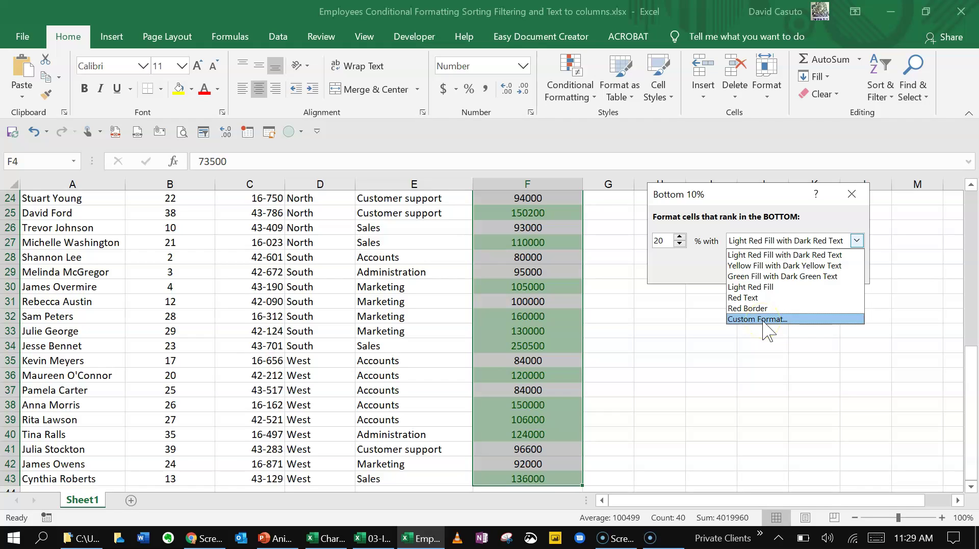
pyautogui.click(681, 277)
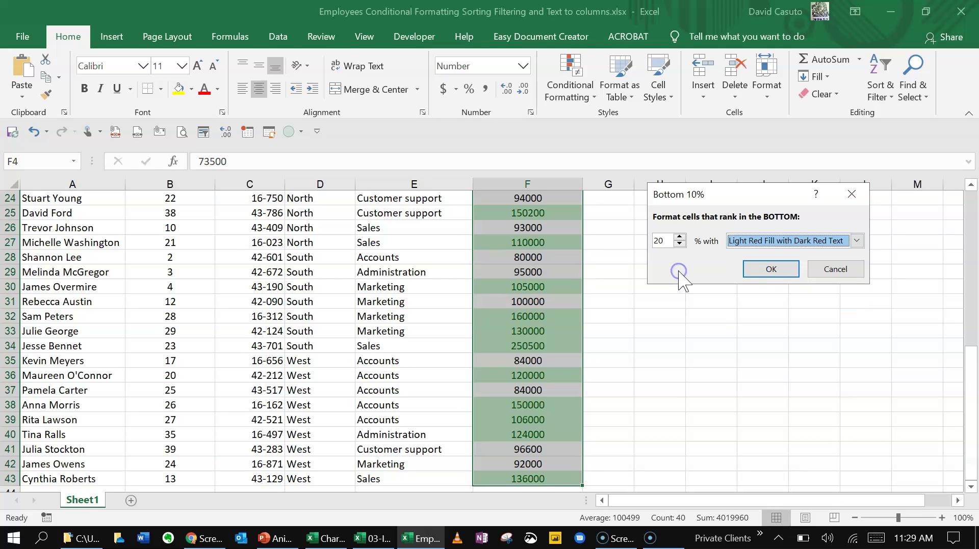
pyautogui.click(763, 268)
# Step: Change the earning in cell F18 to 30000
pyautogui.scroll(8, 530, 319)
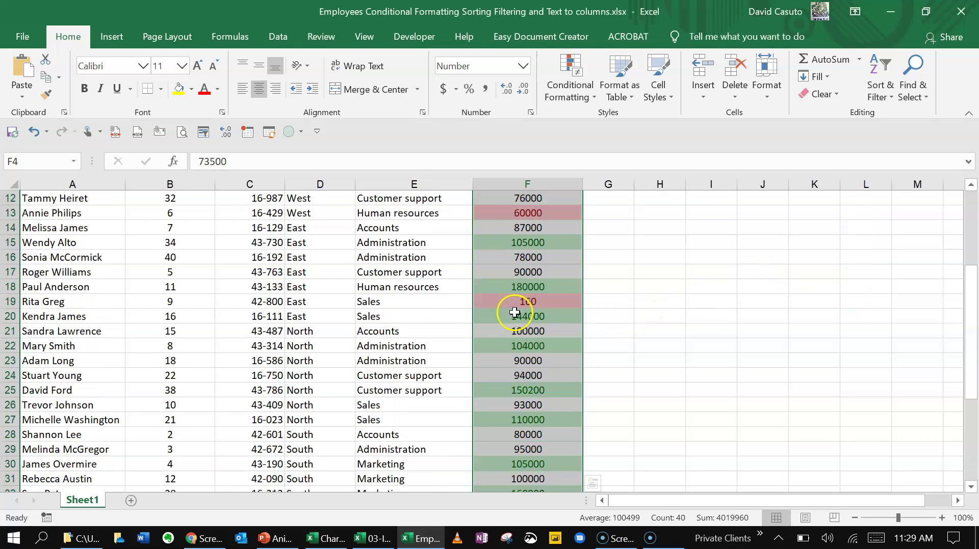
pyautogui.click(535, 312)
pyautogui.scroll(-13, 538, 327)
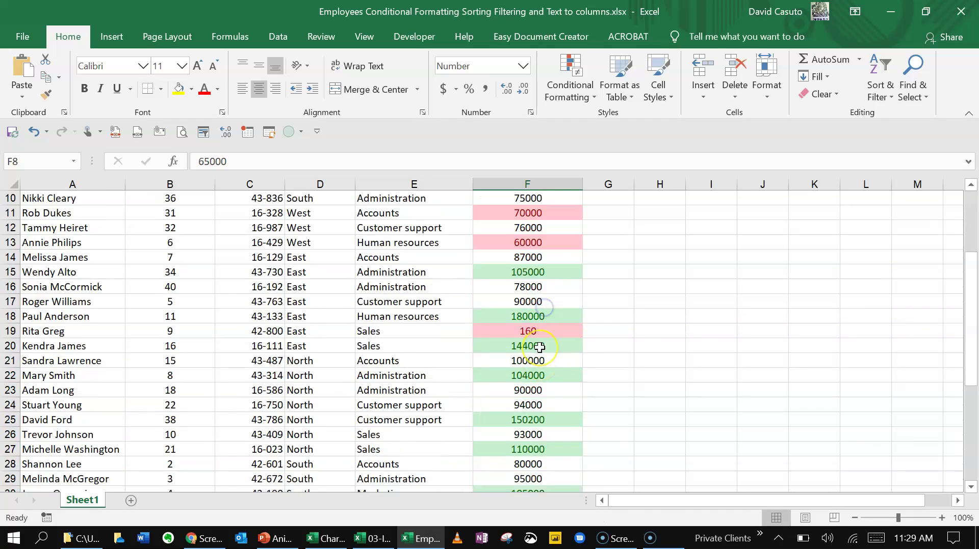
pyautogui.scroll(13, 540, 348)
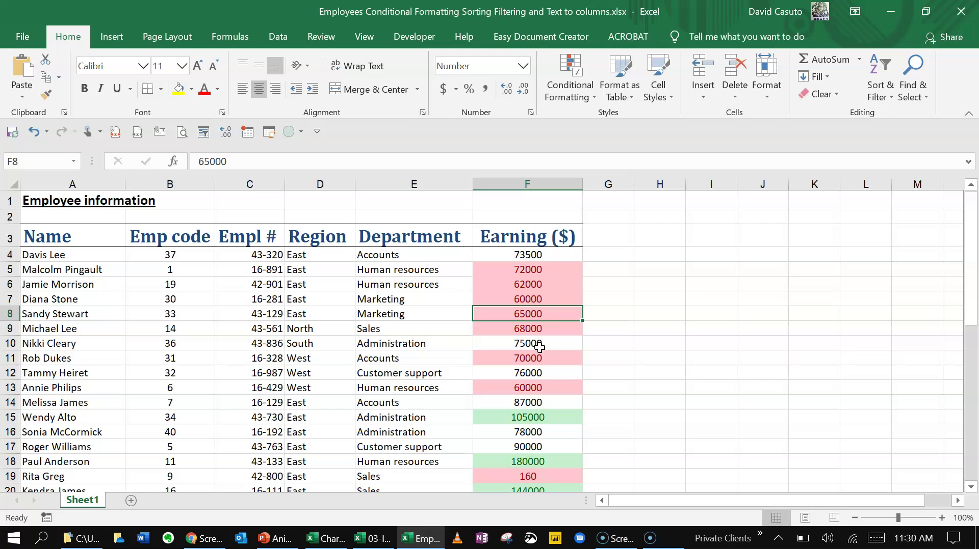
pyautogui.click(500, 313)
pyautogui.scroll(-1, 502, 312)
pyautogui.scroll(-1, 502, 313)
pyautogui.click(513, 361)
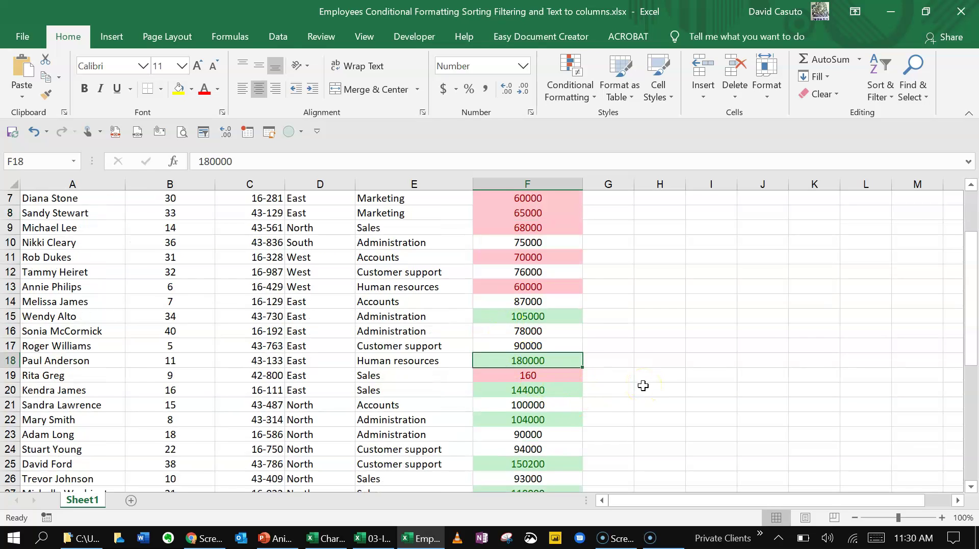
pyautogui.write('30000')
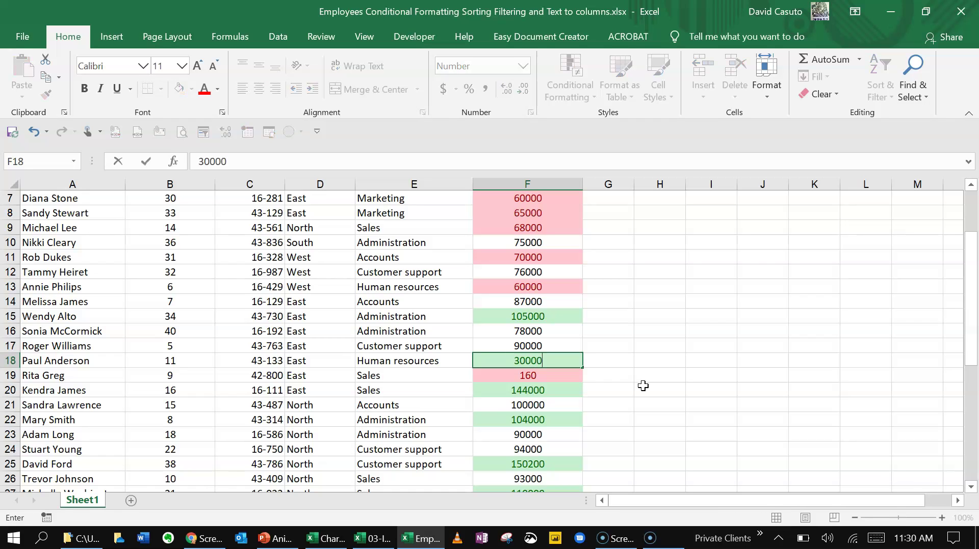
pyautogui.press('Return')
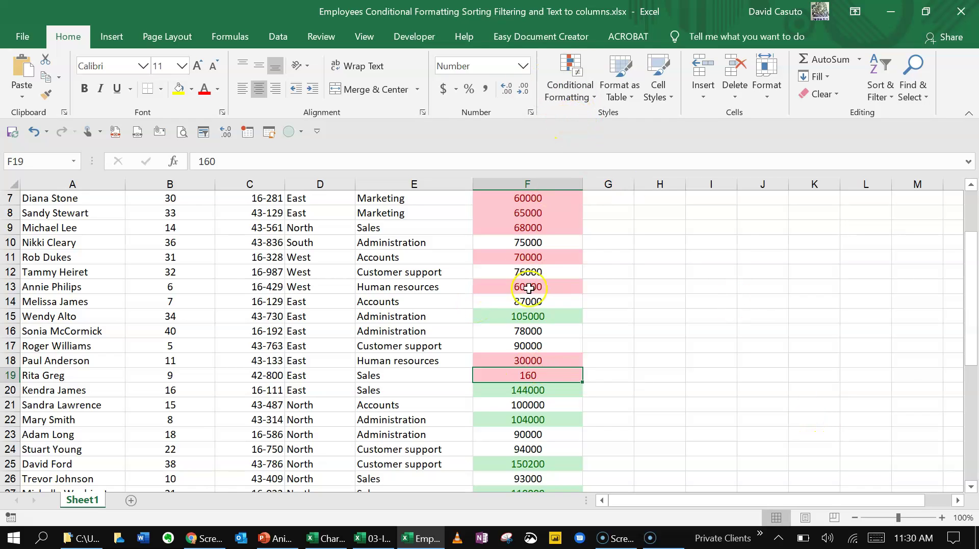
# Step: Change the earning in cell F23 to 200000
pyautogui.scroll(-2, 528, 332)
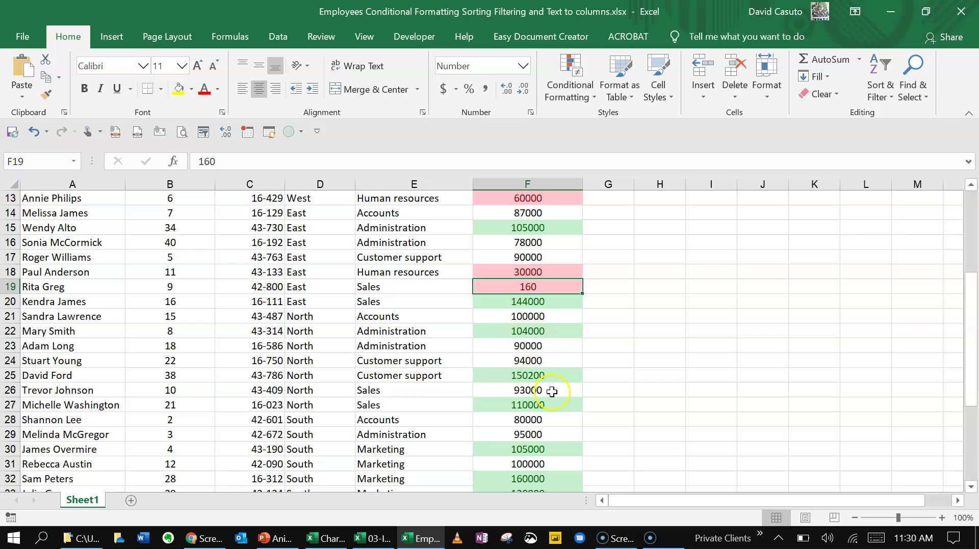
pyautogui.click(518, 346)
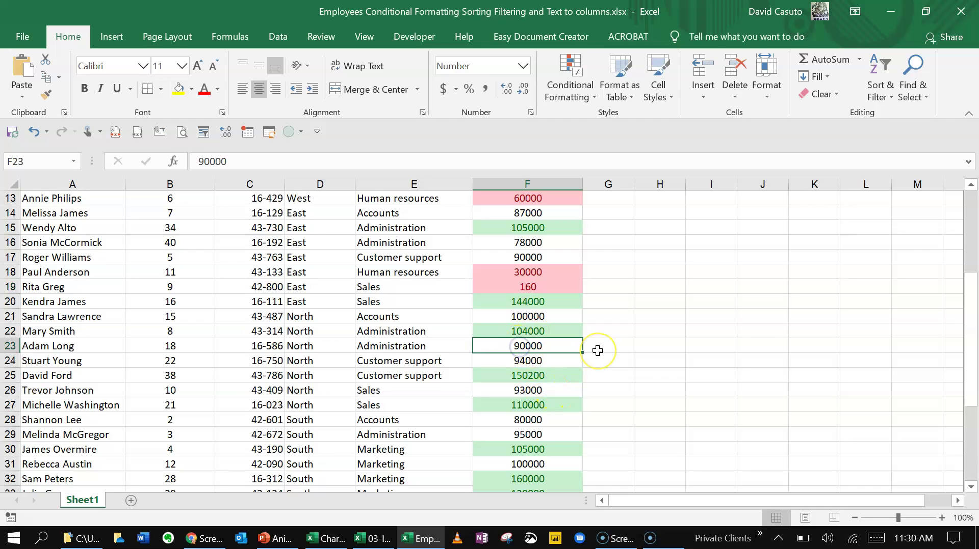
pyautogui.write('200')
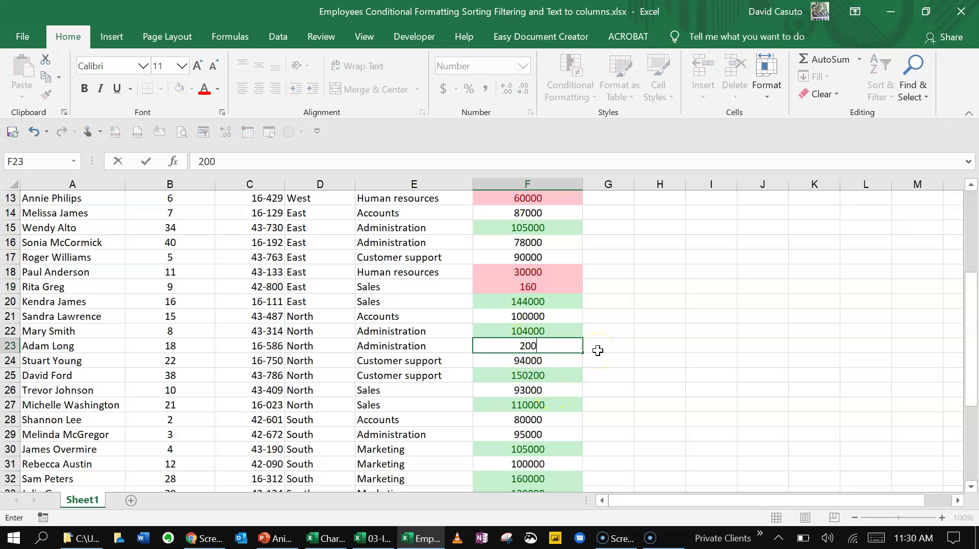
pyautogui.write('000')
pyautogui.press('Return')
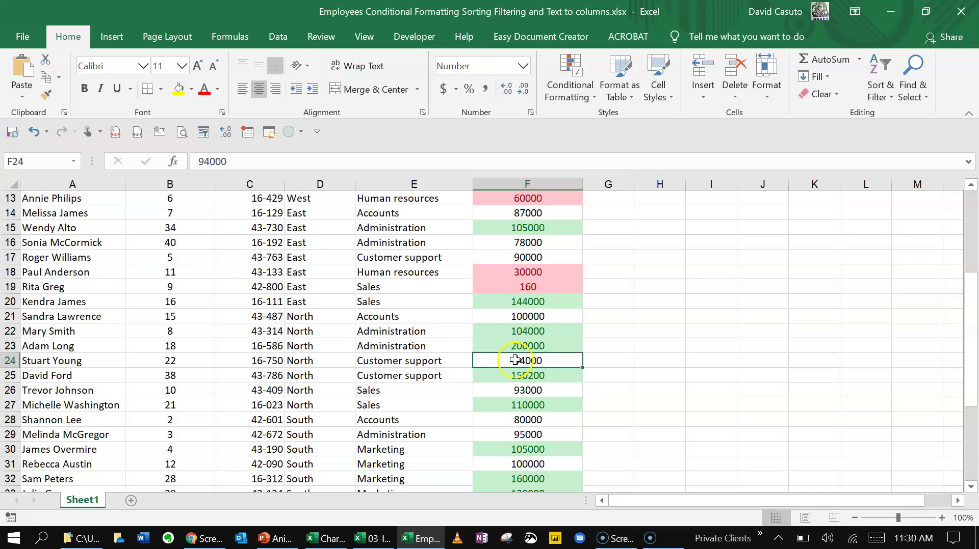
# Step: Open the Conditional Formatting Rules Manager and show the formatting rules for This Worksheet
pyautogui.scroll(4, 514, 359)
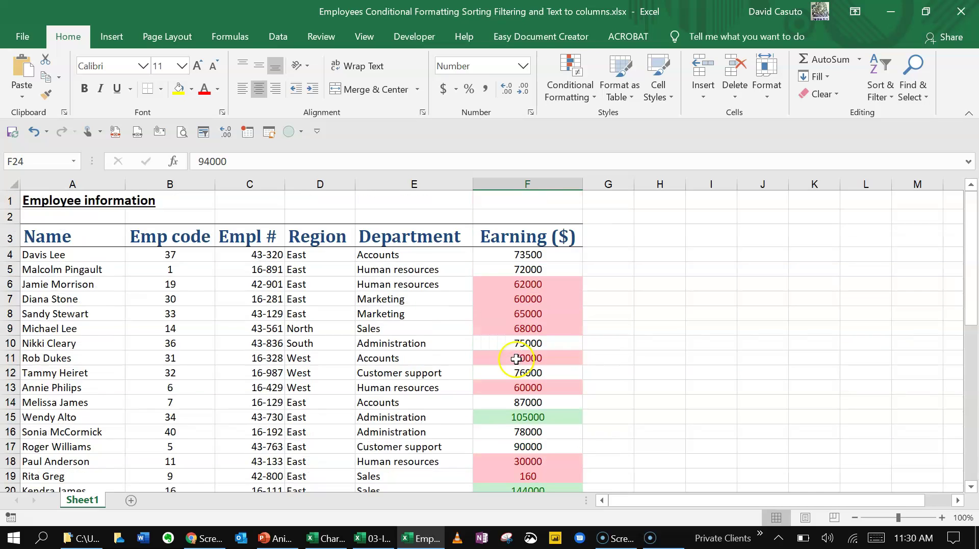
pyautogui.click(572, 93)
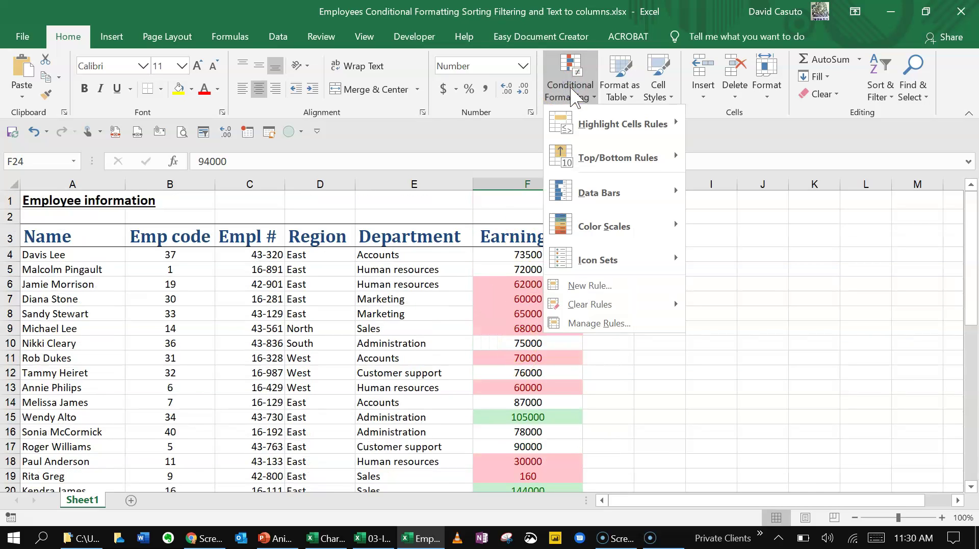
pyautogui.click(599, 327)
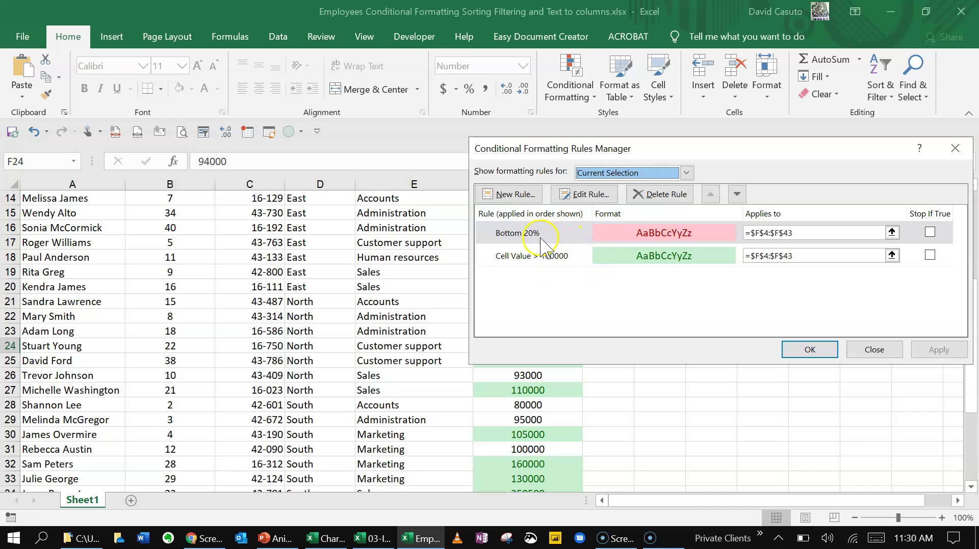
pyautogui.click(686, 173)
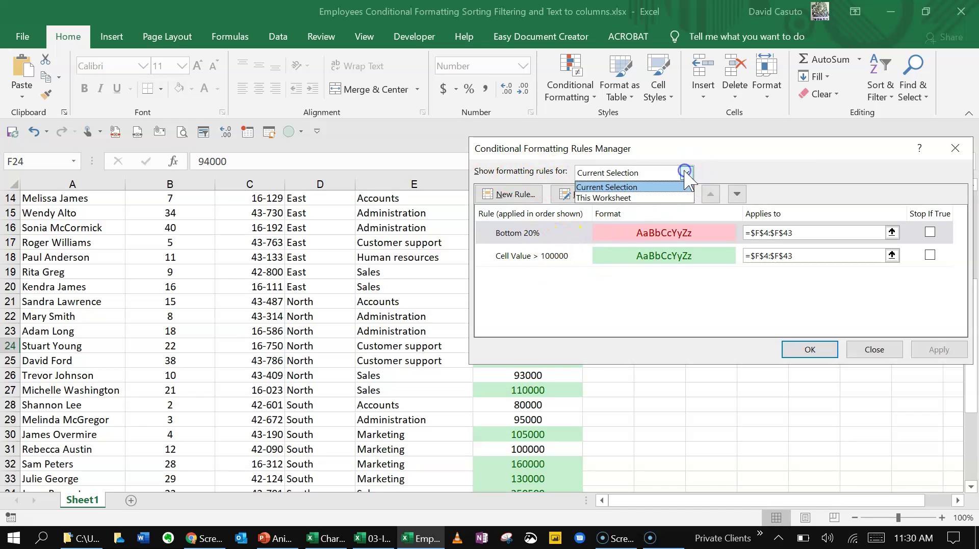
pyautogui.click(627, 197)
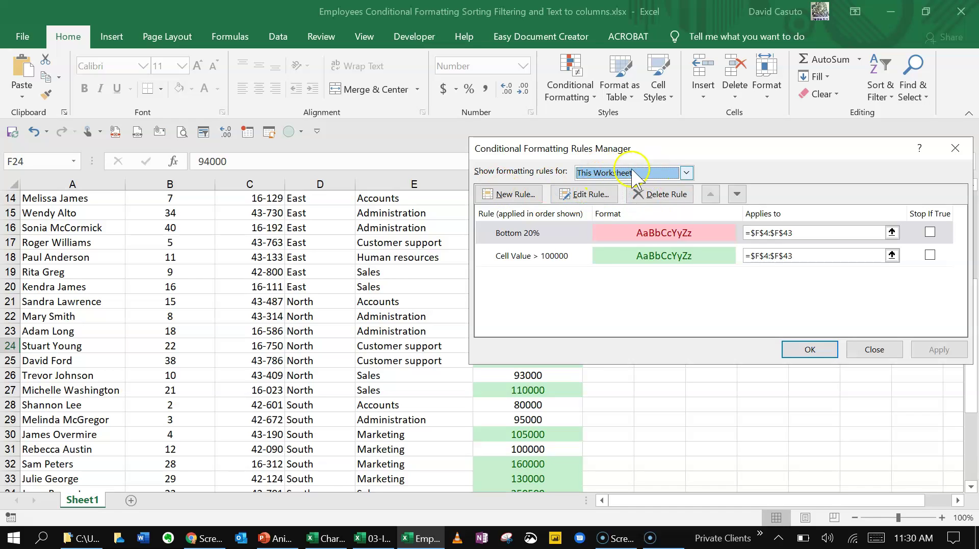
# Step: Delete the Bottom 20% and Cell Value > 100000 rules from the worksheet and confirm the removal
pyautogui.click(539, 233)
pyautogui.click(652, 195)
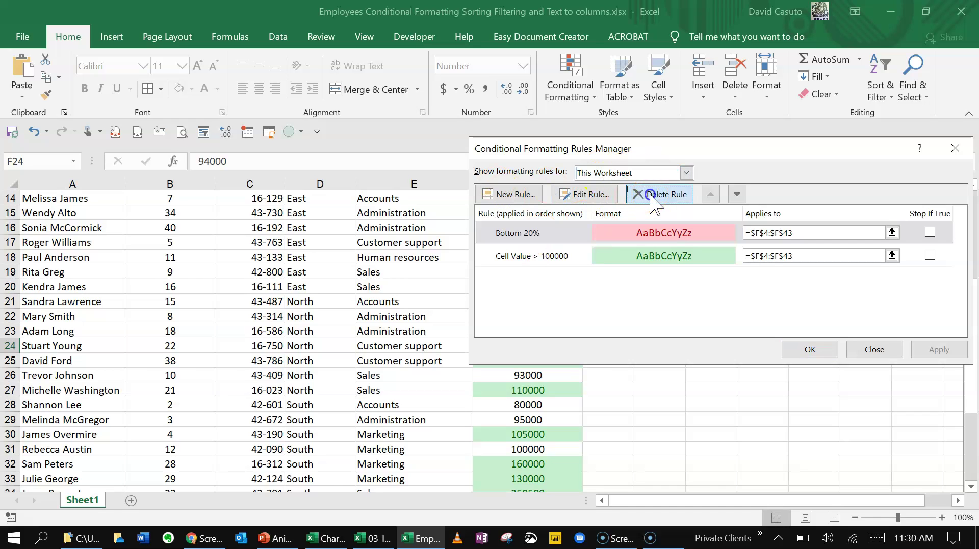
pyautogui.click(658, 195)
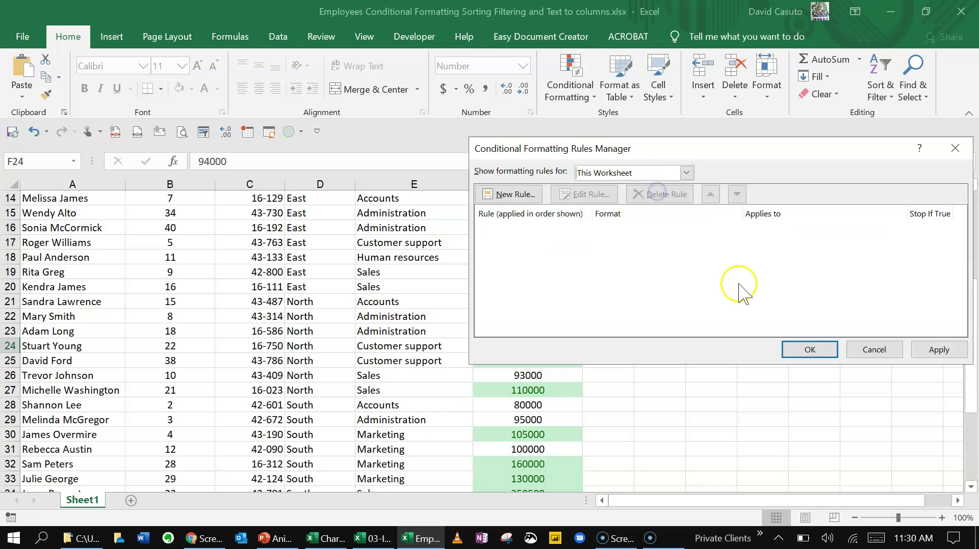
pyautogui.click(818, 350)
pyautogui.scroll(4, 590, 314)
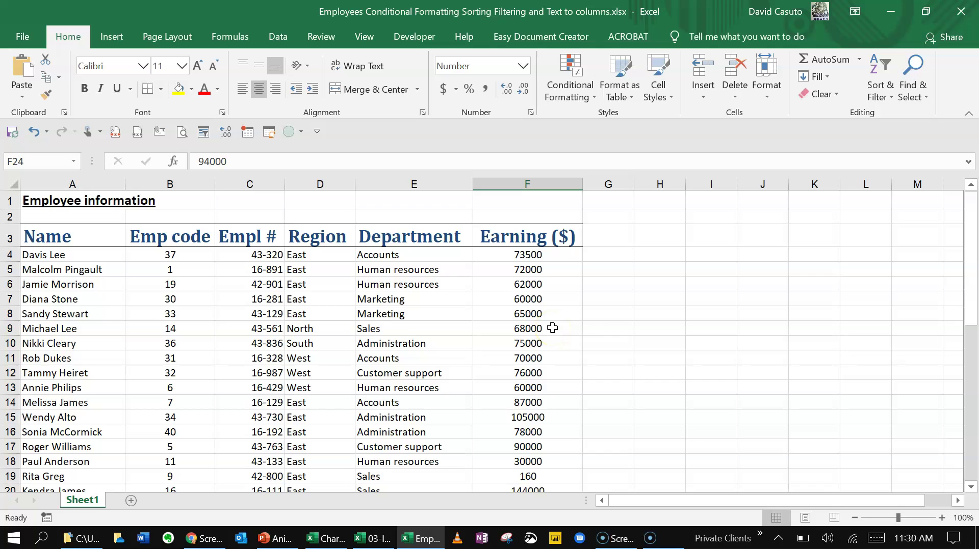
# Step: Apply the icon set with circled green check, yellow exclamation mark and red cross to the earnings in F4:F43
pyautogui.scroll(-1, 552, 328)
pyautogui.scroll(1, 552, 327)
pyautogui.click(541, 255)
pyautogui.moveTo(542, 267); pyautogui.dragTo(536, 469)
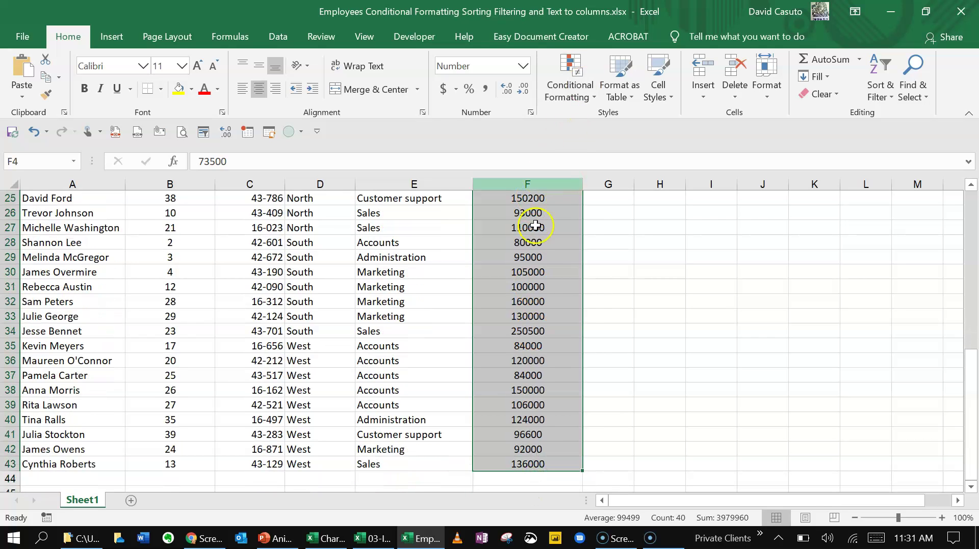
pyautogui.click(579, 85)
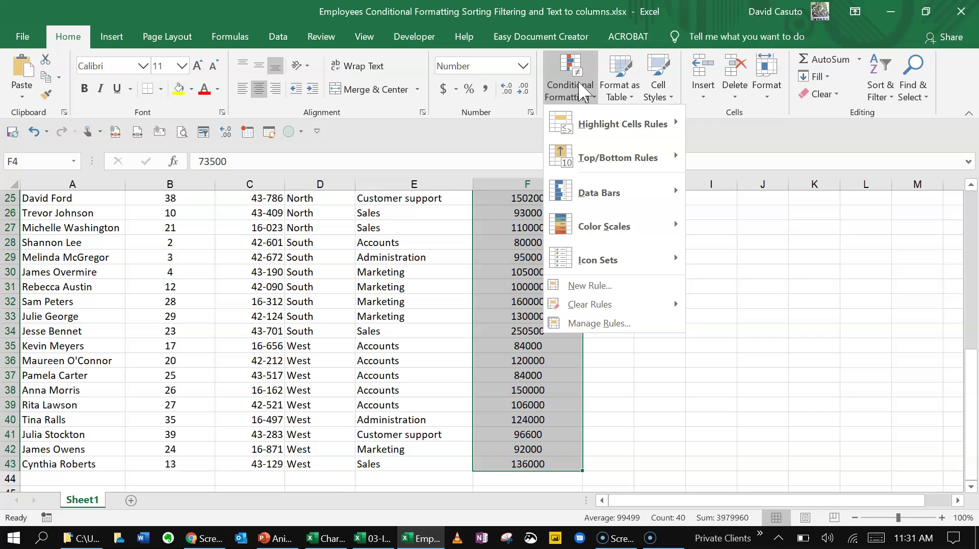
pyautogui.click(604, 200)
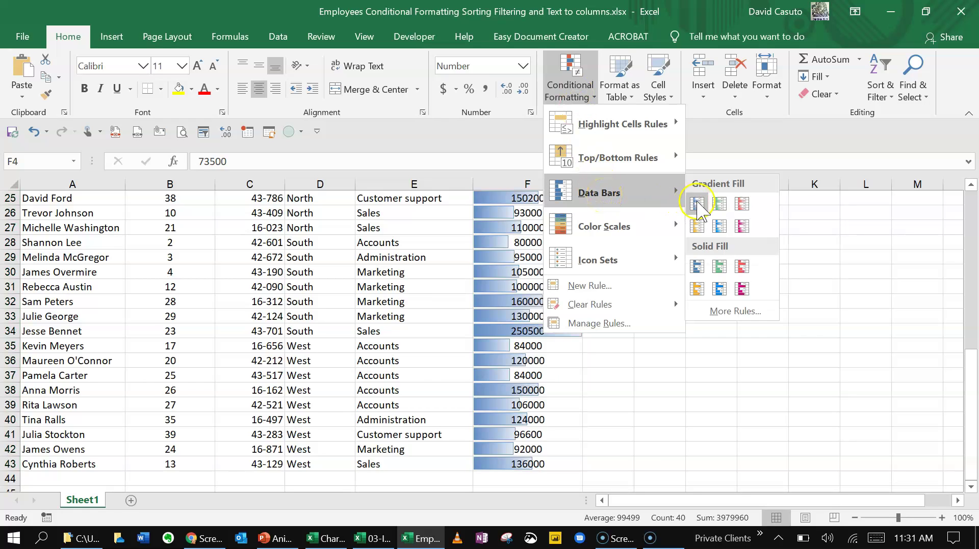
pyautogui.click(698, 266)
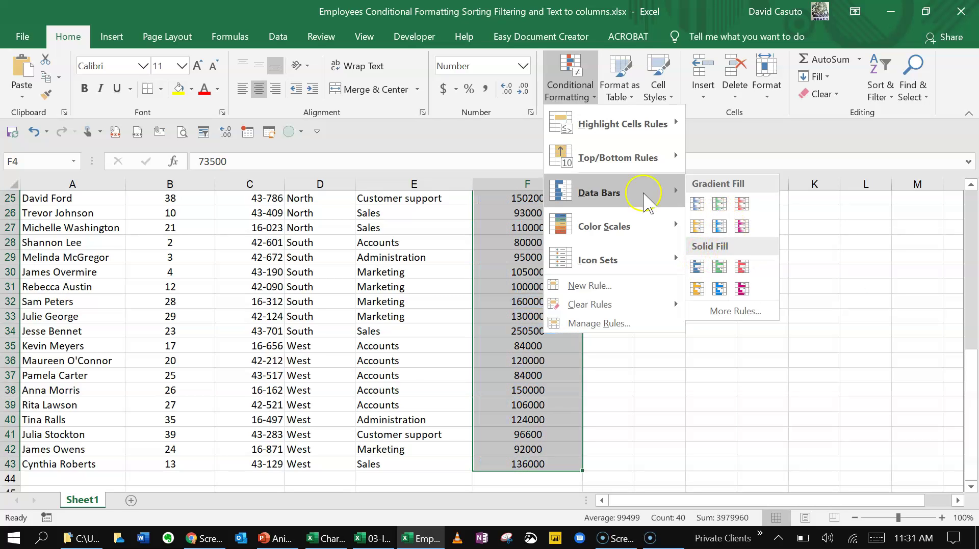
pyautogui.moveTo(618, 225)
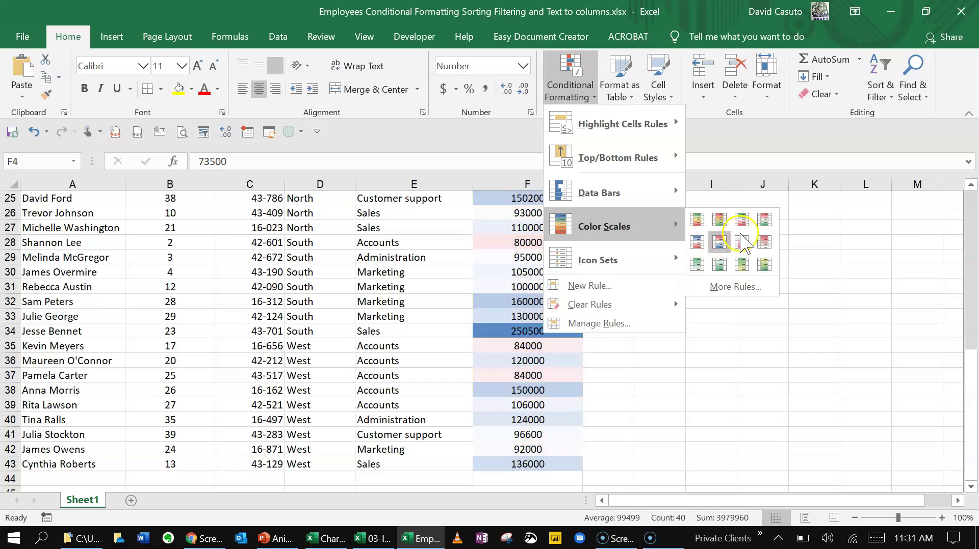
pyautogui.moveTo(610, 265)
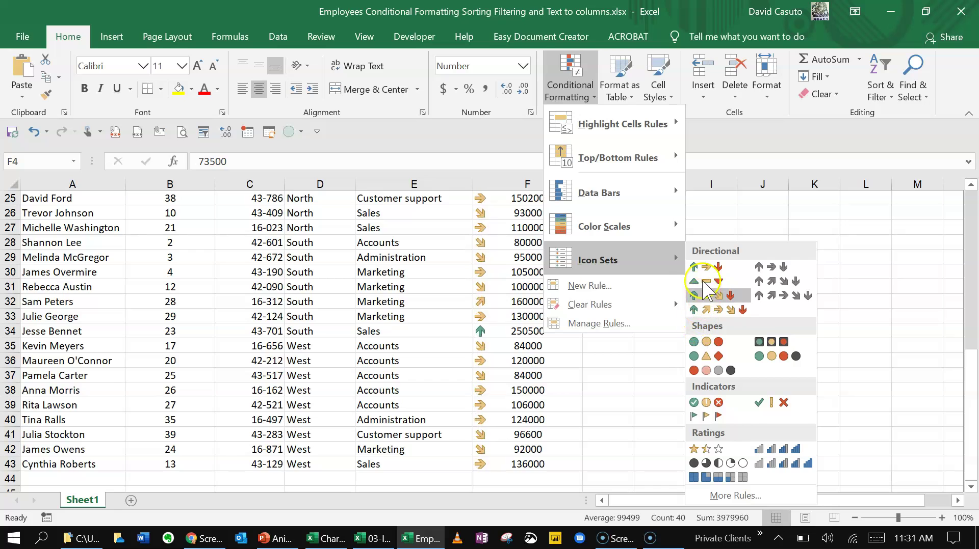
pyautogui.click(708, 402)
# Step: Open the icon set rule on F4:F43 for editing from the Conditional Formatting Rules Manager
pyautogui.scroll(8, 523, 364)
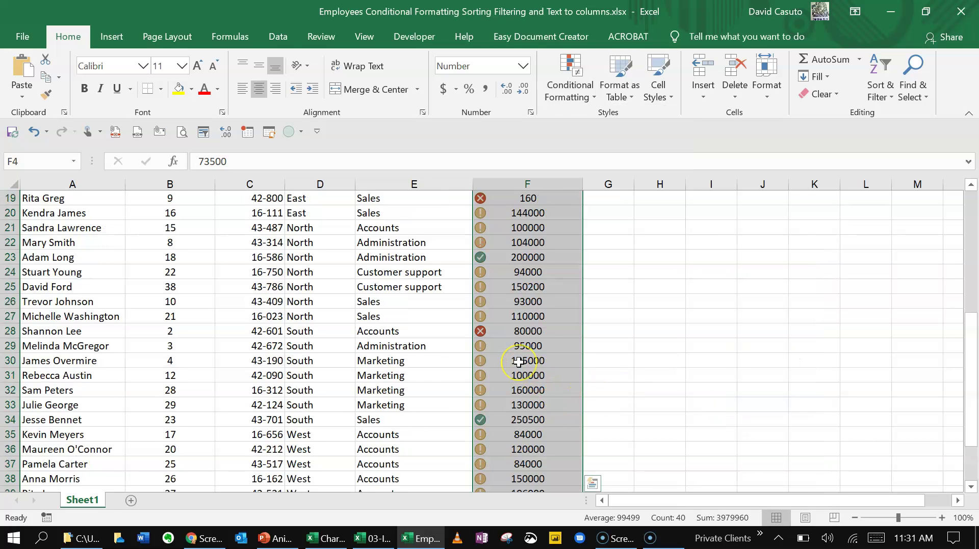
pyautogui.scroll(-7, 518, 362)
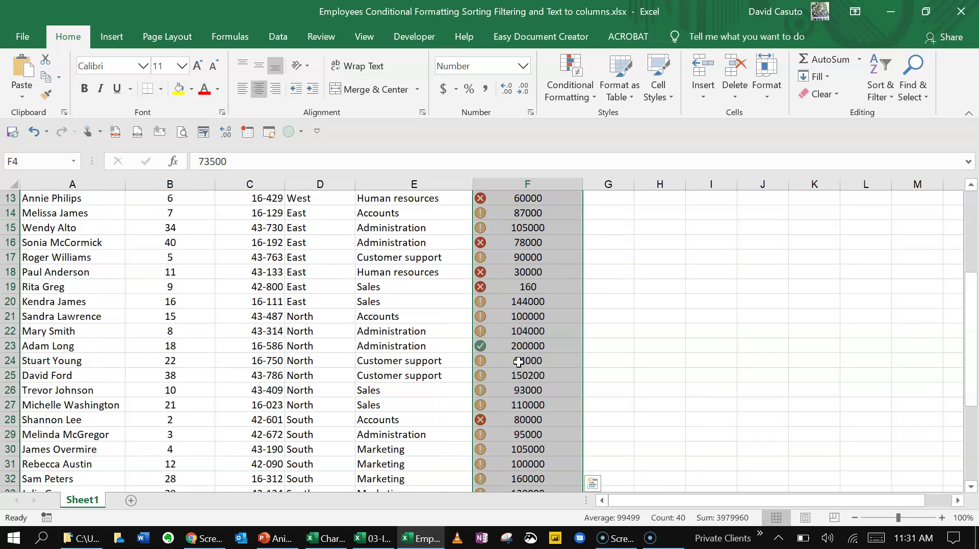
pyautogui.scroll(-1, 518, 362)
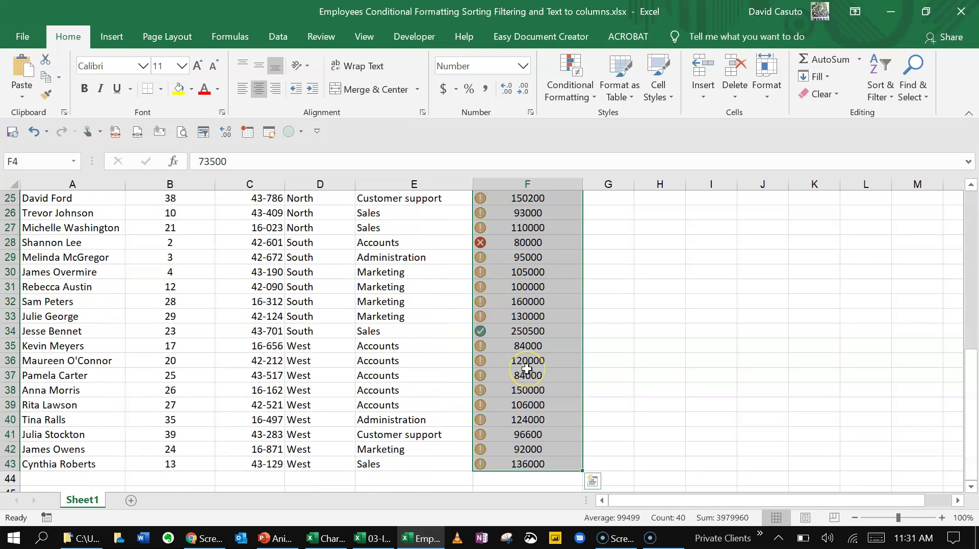
pyautogui.scroll(3, 533, 333)
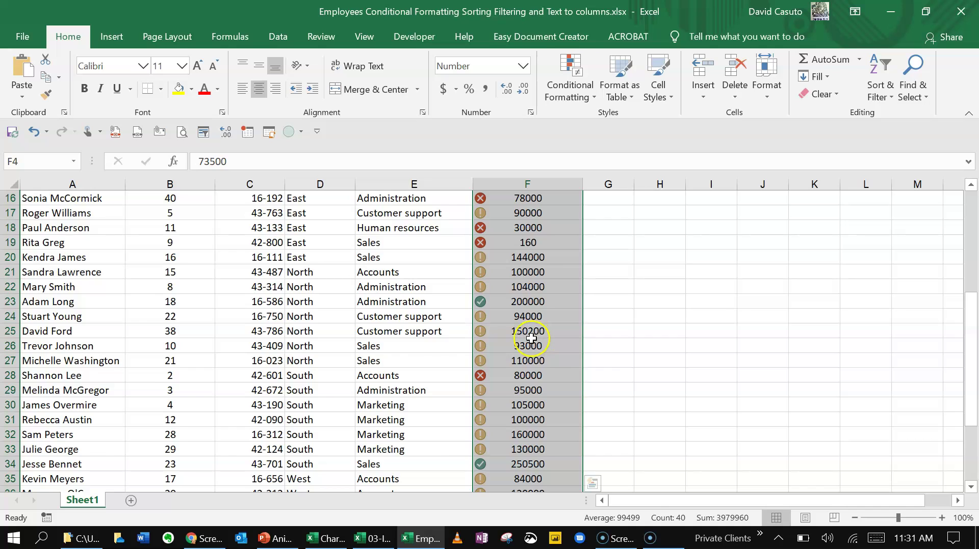
pyautogui.scroll(5, 531, 339)
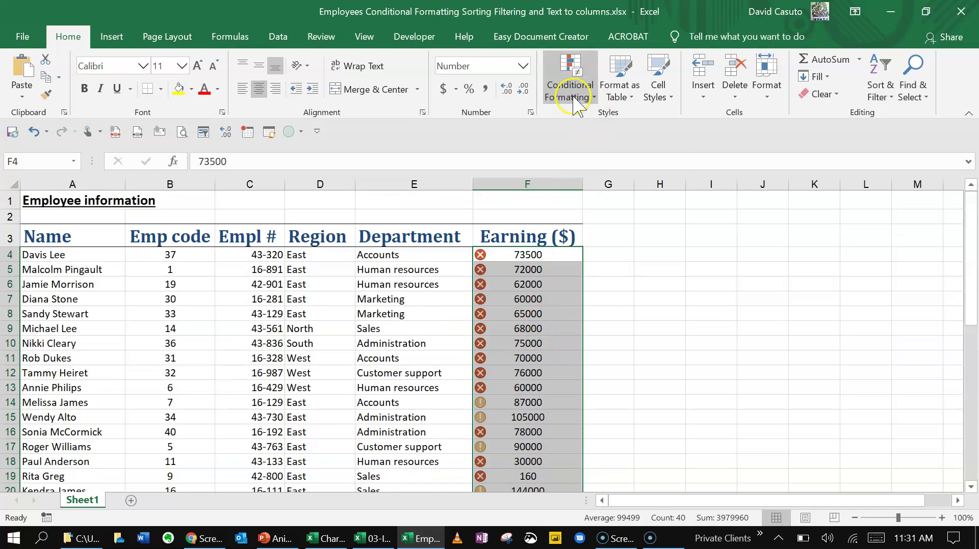
pyautogui.click(574, 96)
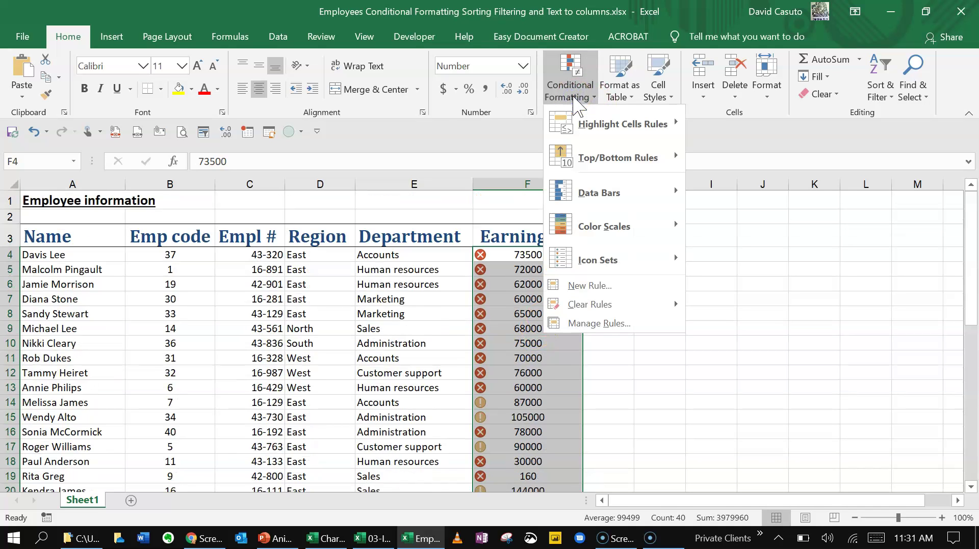
pyautogui.click(613, 324)
pyautogui.click(553, 236)
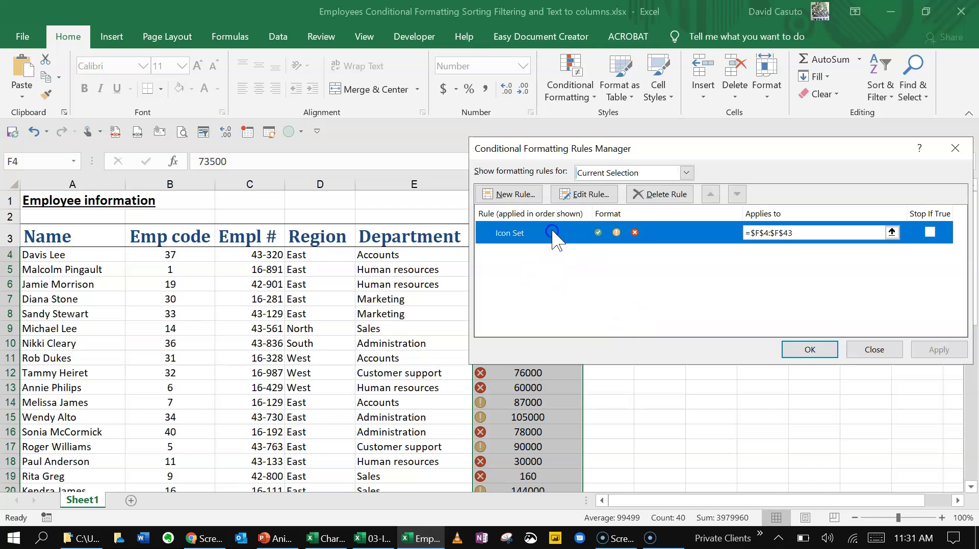
pyautogui.click(585, 194)
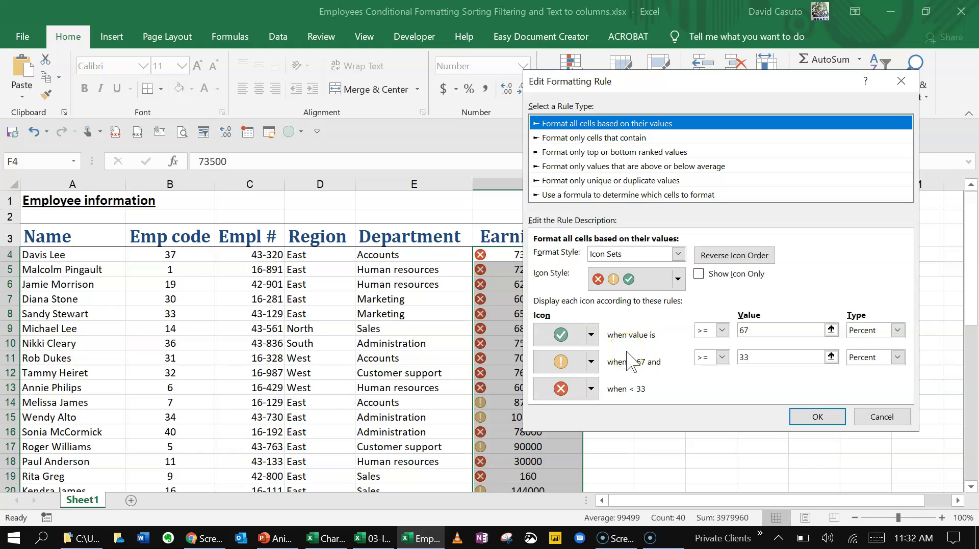
# Step: Set the type of the green check icon's threshold to Percentile
pyautogui.click(902, 330)
pyautogui.click(870, 378)
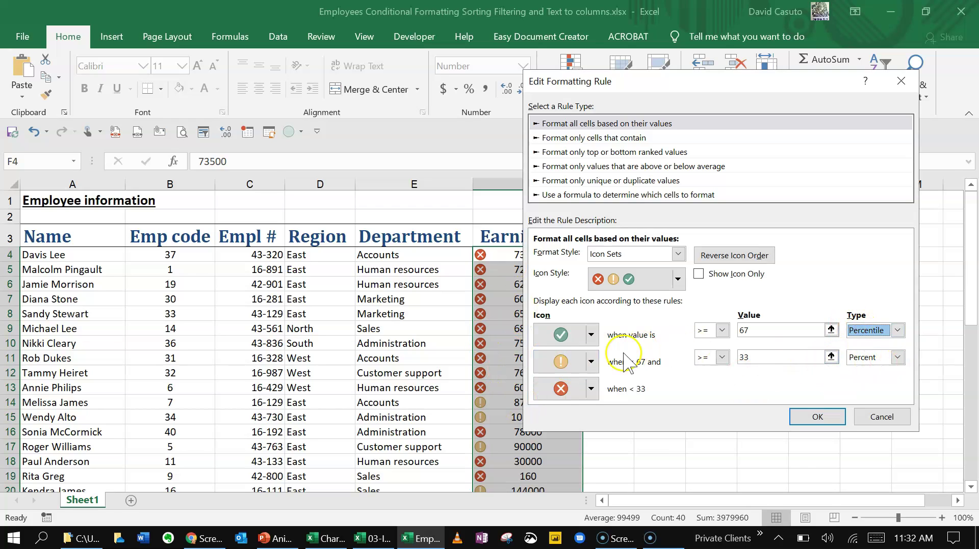
pyautogui.click(748, 329)
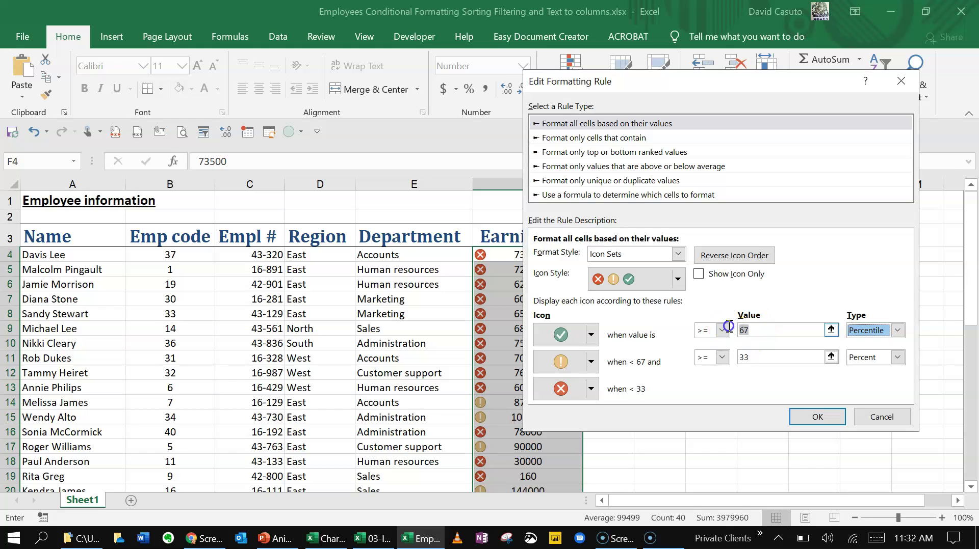
pyautogui.click(744, 330)
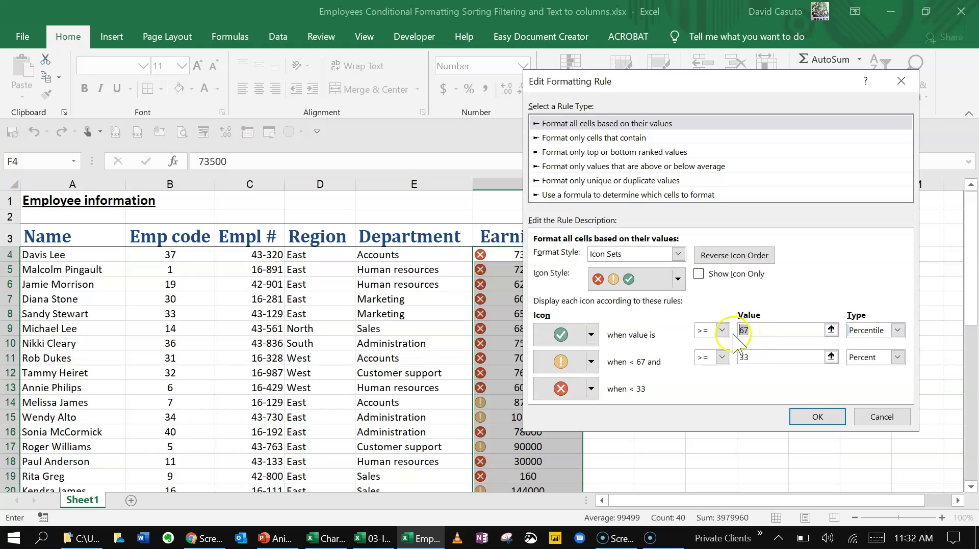
# Step: Replace the green check icon with a green up arrow and the red cross with a red down arrow, and apply the rule
pyautogui.click(590, 334)
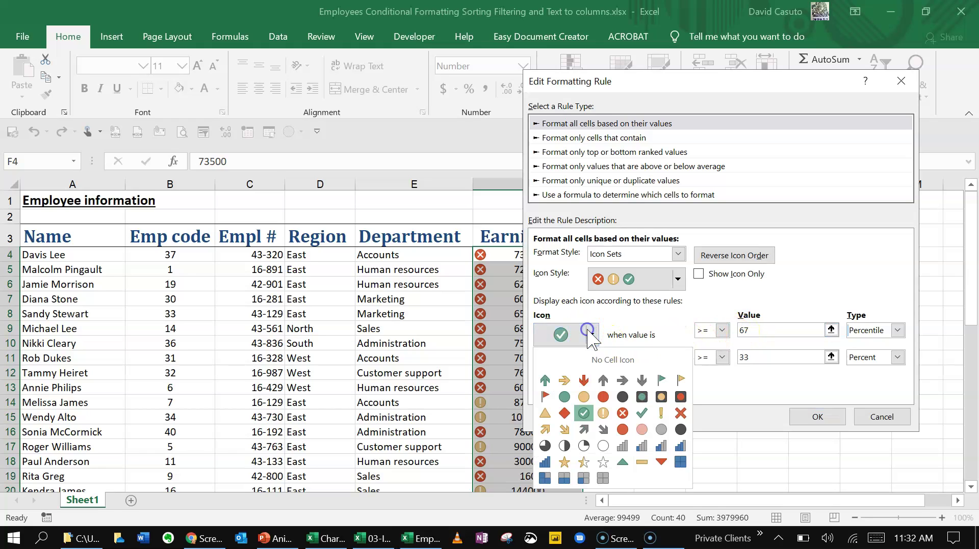
pyautogui.click(544, 380)
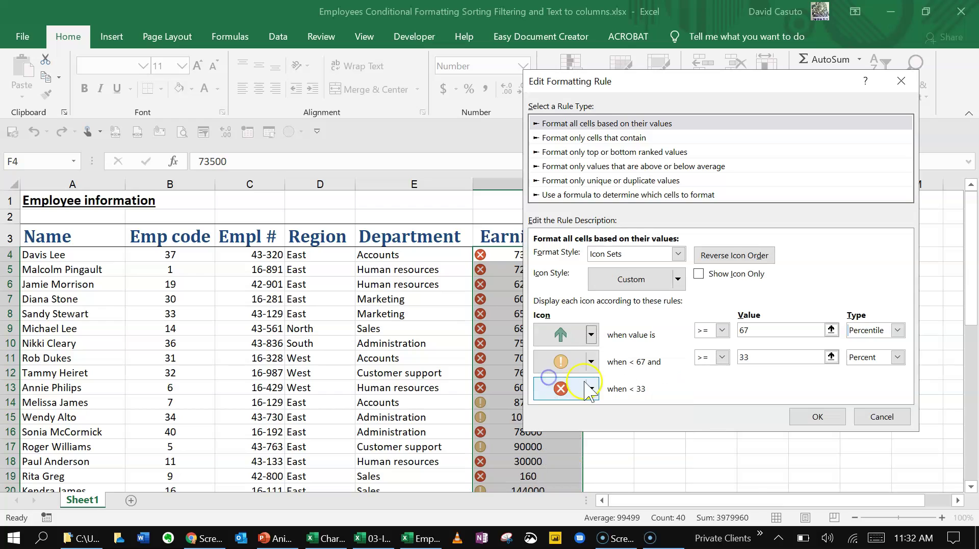
pyautogui.click(592, 389)
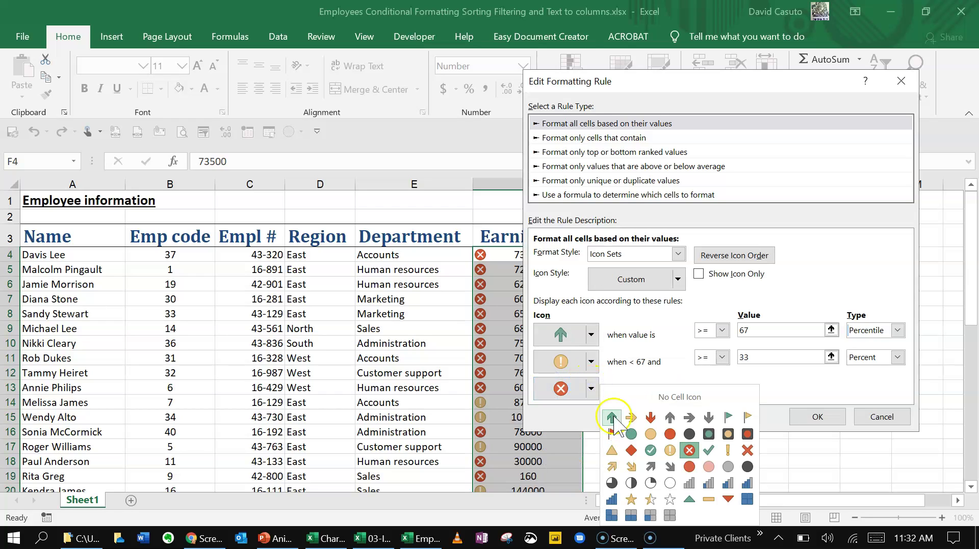
pyautogui.click(650, 417)
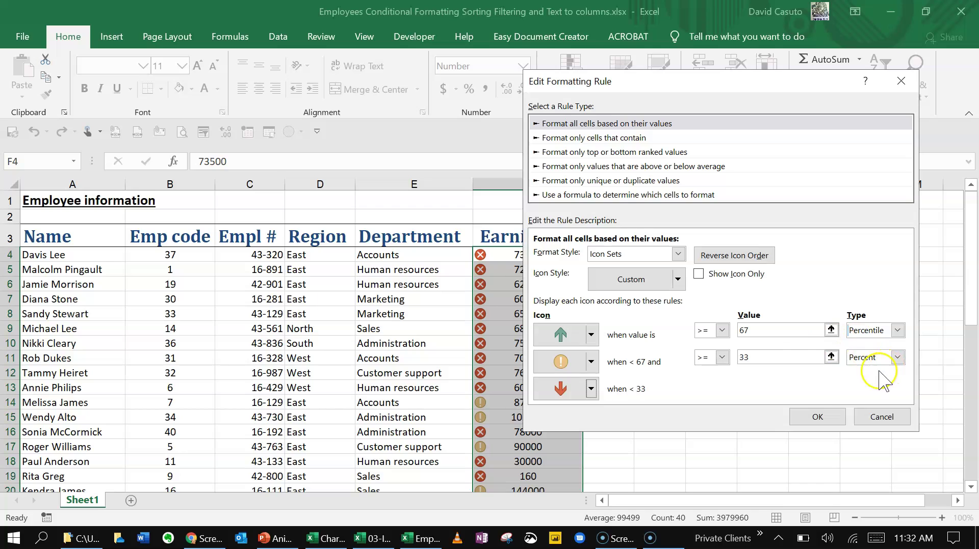
pyautogui.click(817, 417)
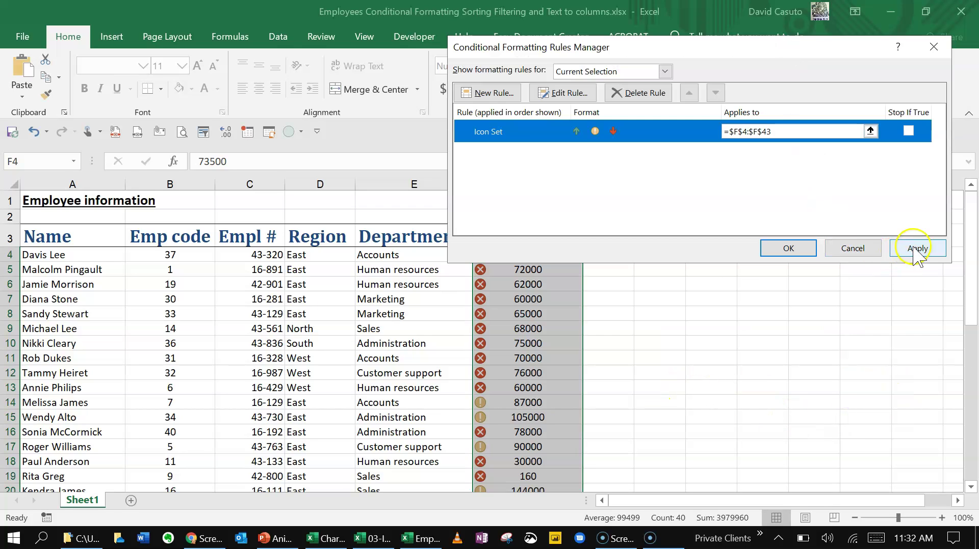
pyautogui.click(916, 248)
pyautogui.press('Down')
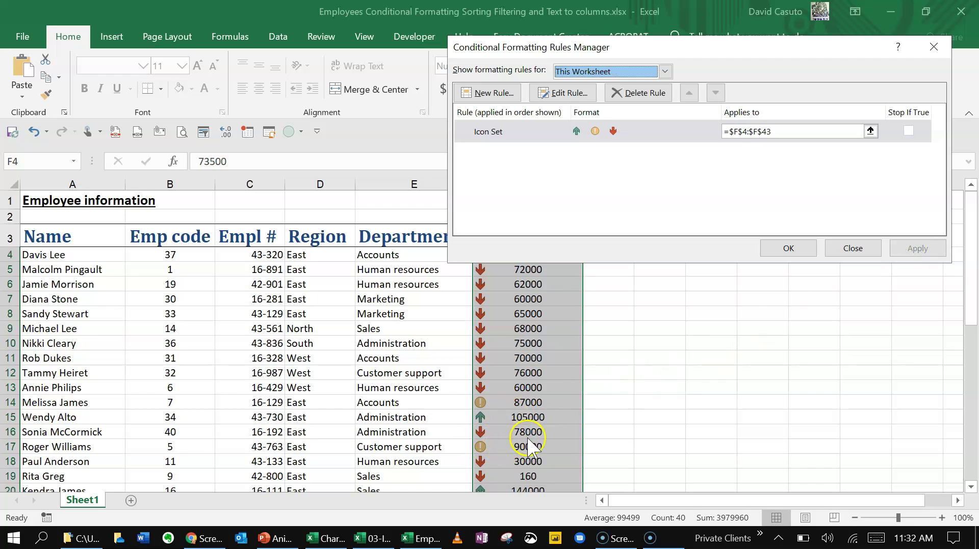
pyautogui.click(788, 250)
# Step: Turn on filtering for the employee table's header row
pyautogui.click(538, 345)
pyautogui.scroll(-9, 543, 380)
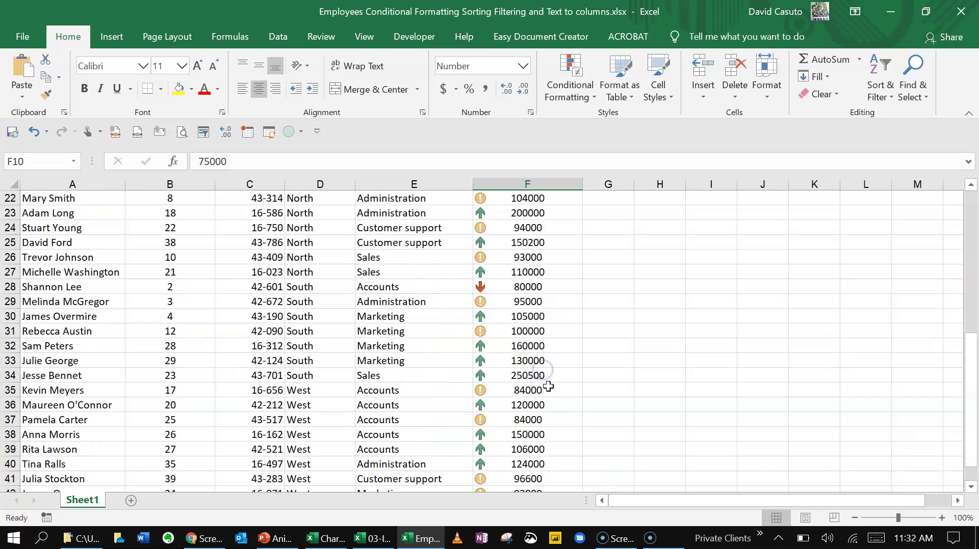
pyautogui.scroll(9, 548, 387)
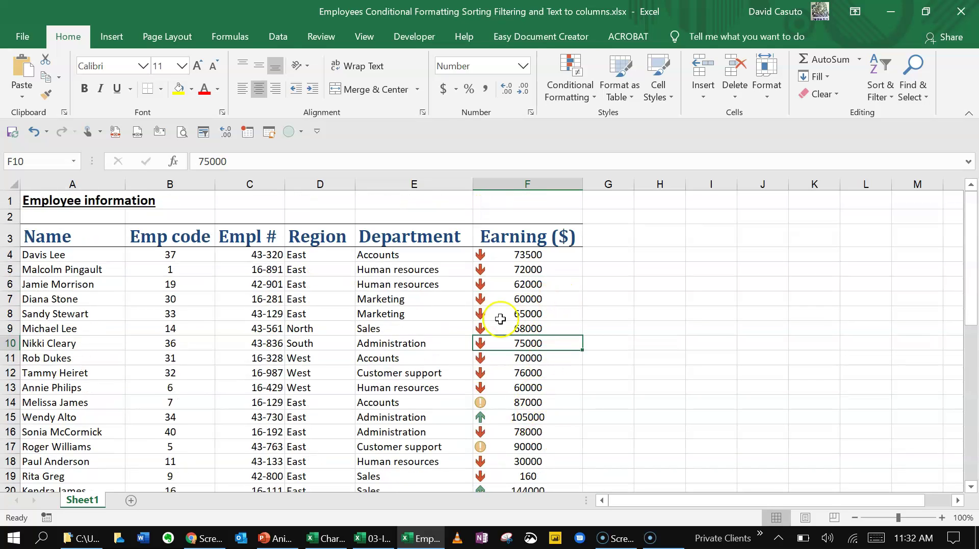
pyautogui.click(513, 261)
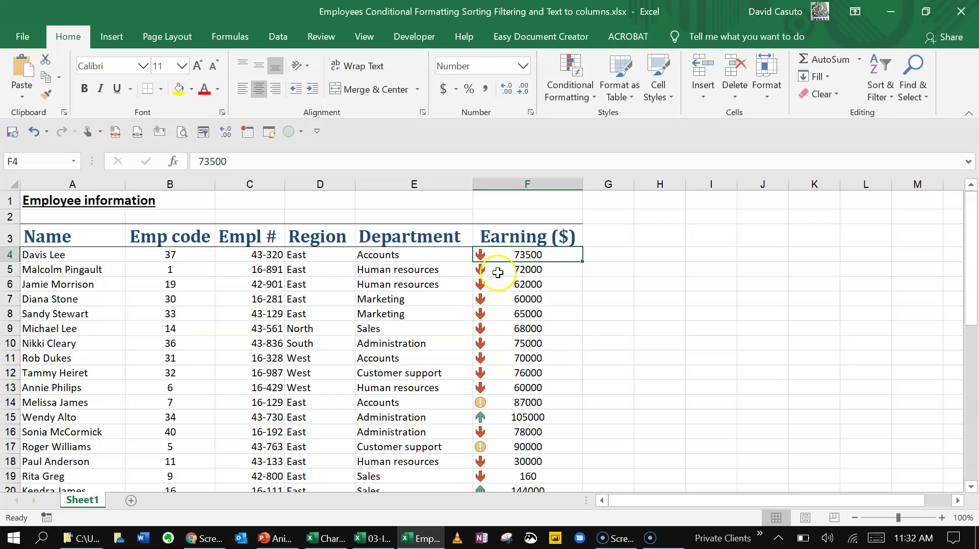
pyautogui.click(276, 36)
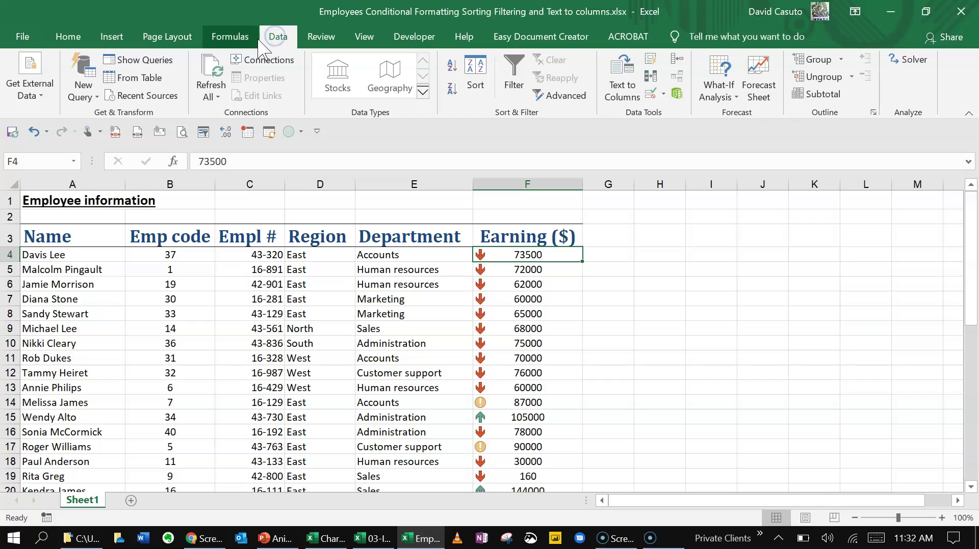
pyautogui.click(513, 76)
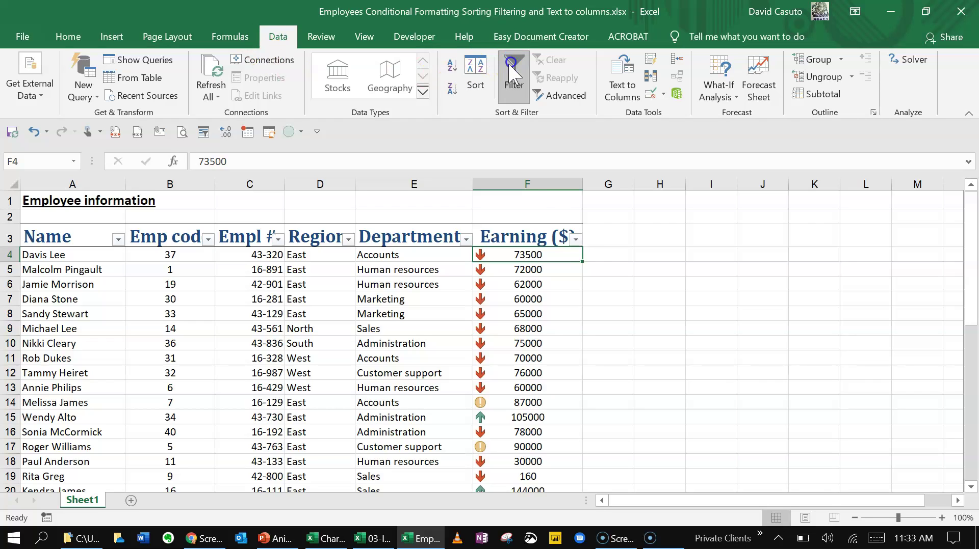
# Step: Filter the Earning ($) column by cell icon to show only the green up arrow rows
pyautogui.click(576, 239)
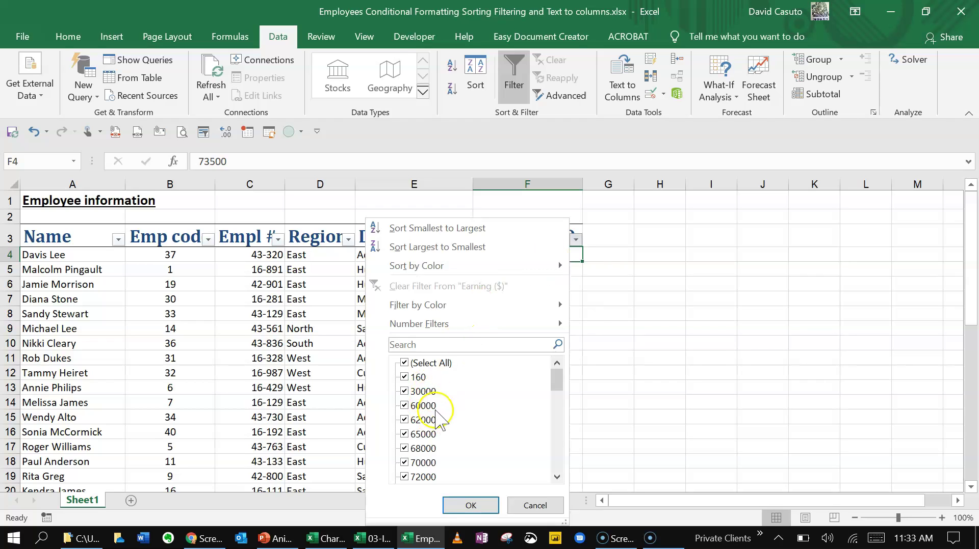
pyautogui.moveTo(466, 309)
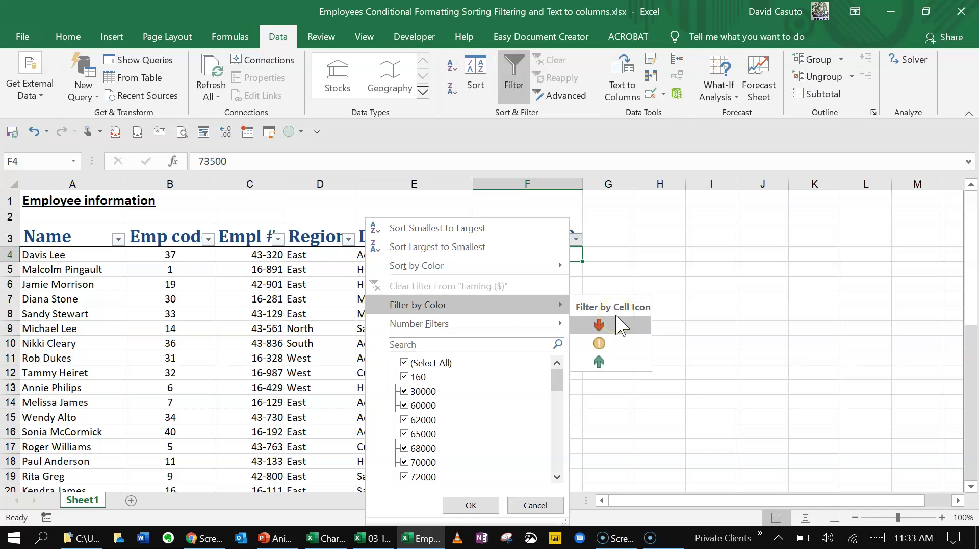
pyautogui.click(599, 361)
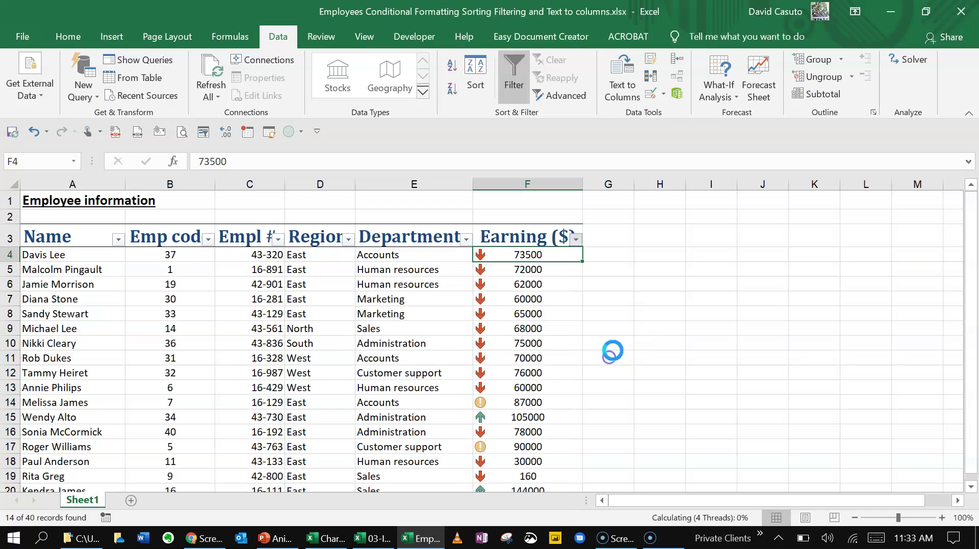
pyautogui.scroll(-1, 520, 356)
pyautogui.scroll(1, 520, 356)
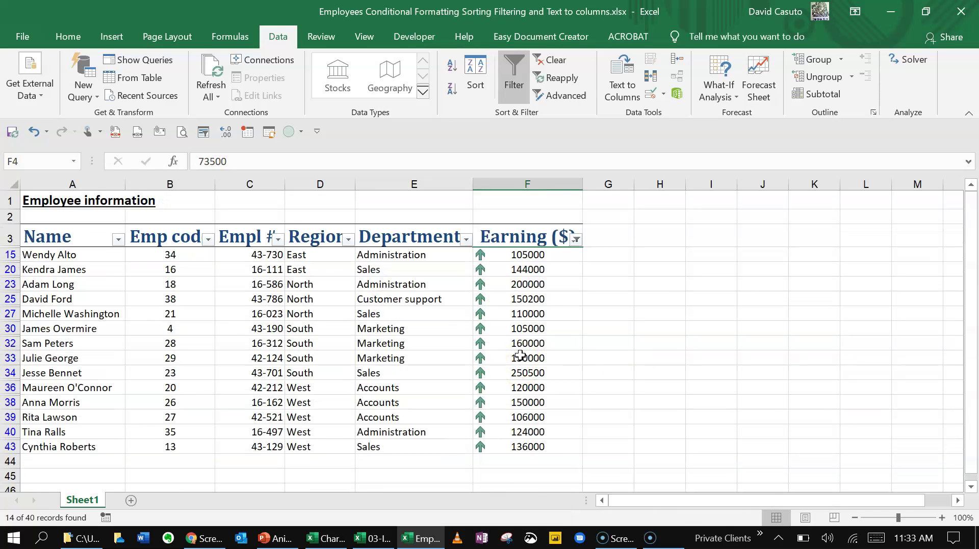